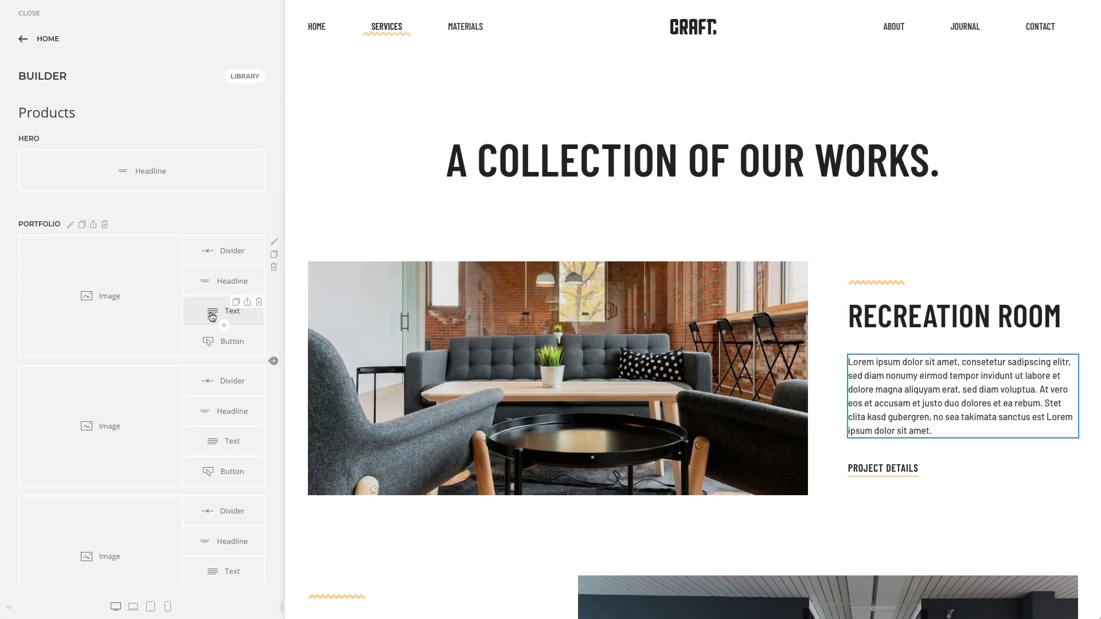
- Disable the Recreation Room description Text element, save the page, and bring up the live site in Safari
click(211, 317)
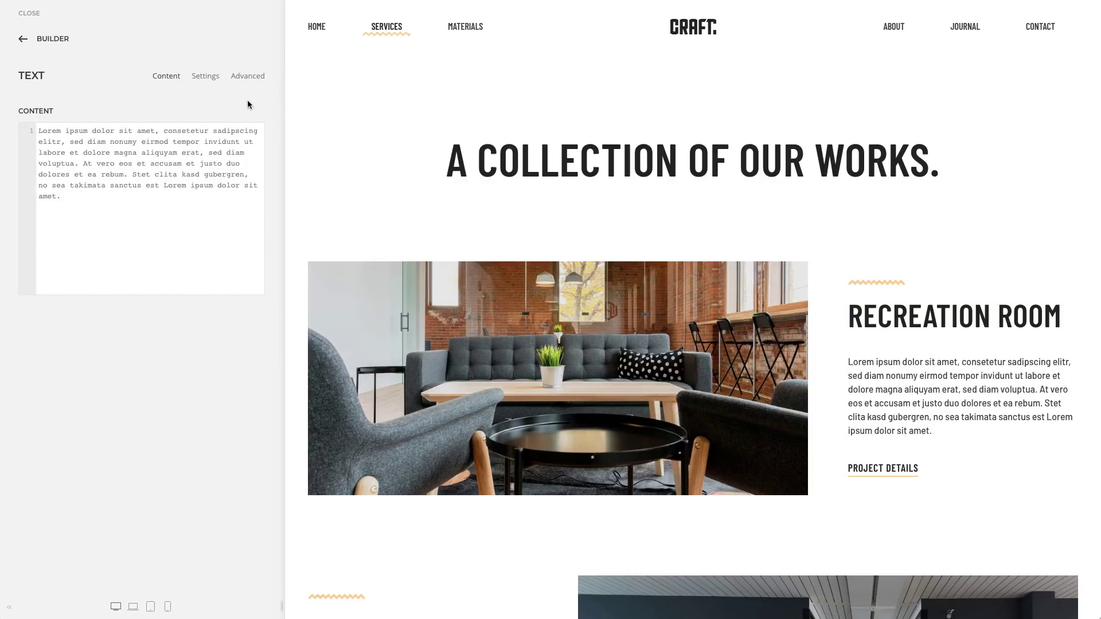
click(254, 78)
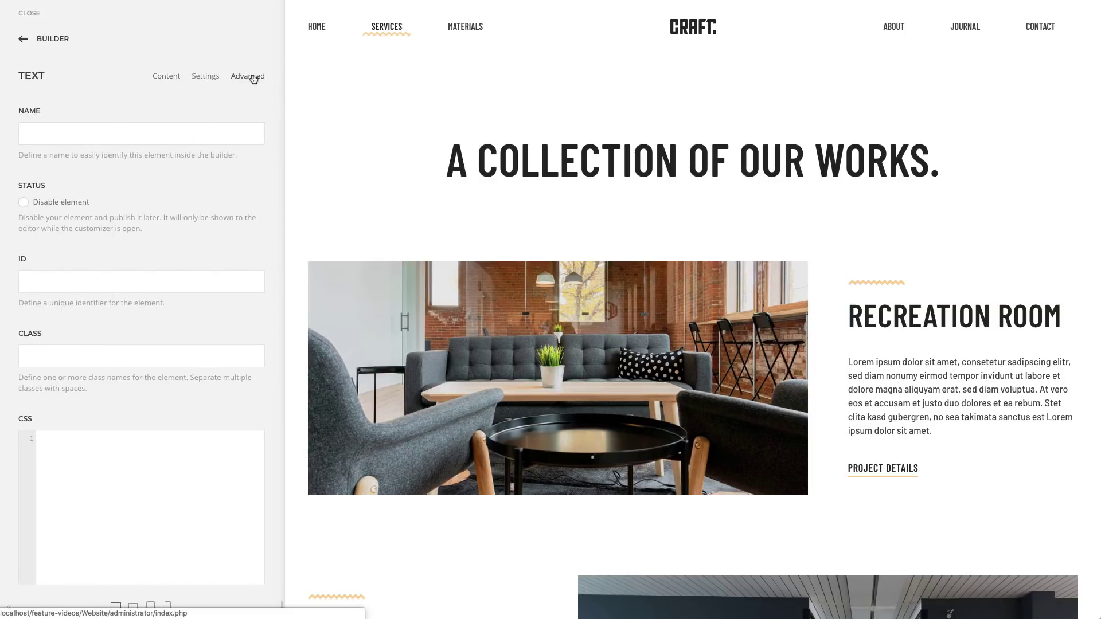
click(59, 203)
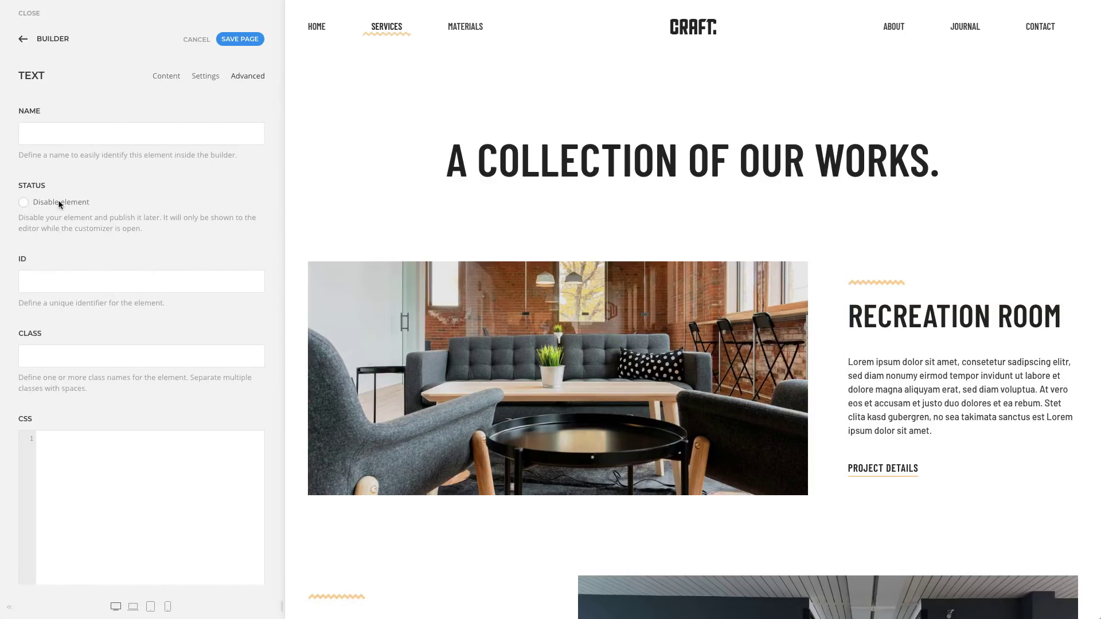
click(239, 40)
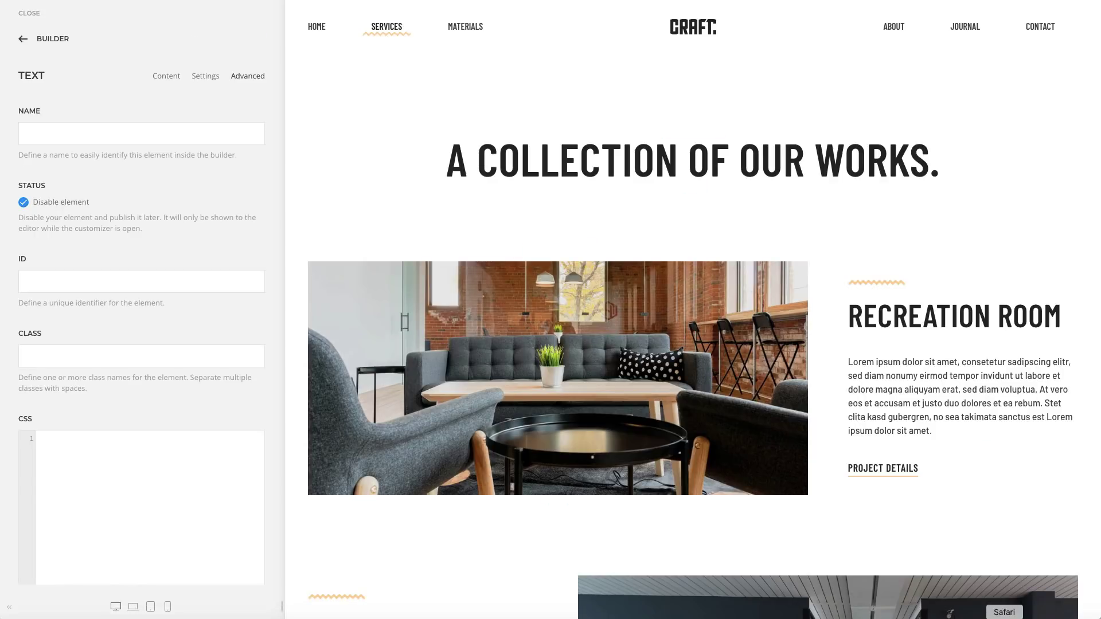
click(1004, 617)
- Reload localhost in Safari to confirm the description paragraph is gone, then return to the customizer
click(819, 414)
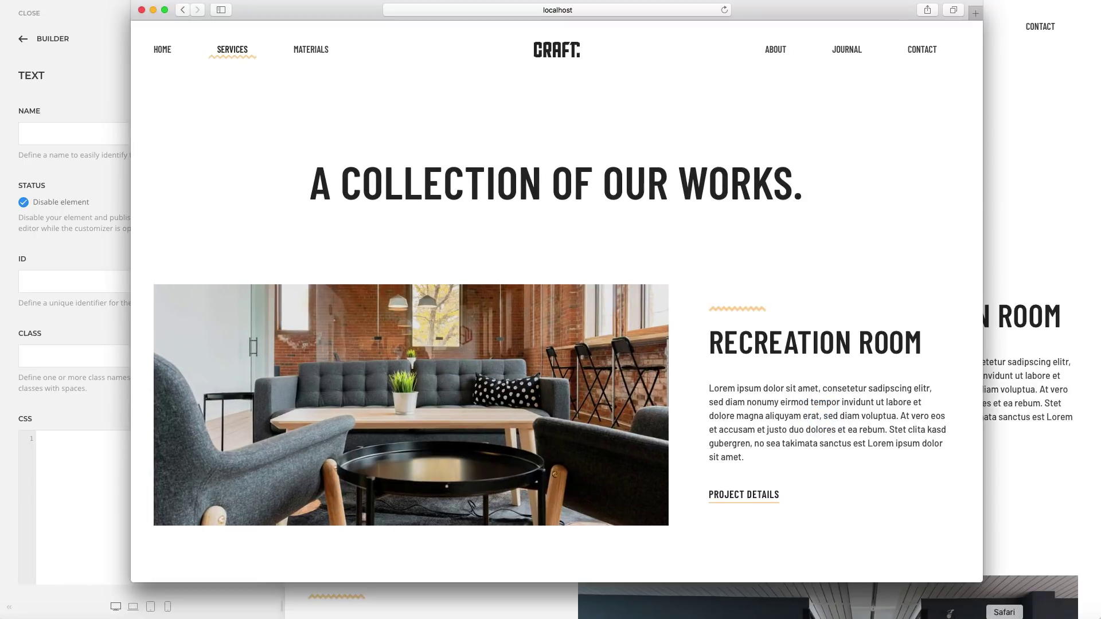
click(724, 10)
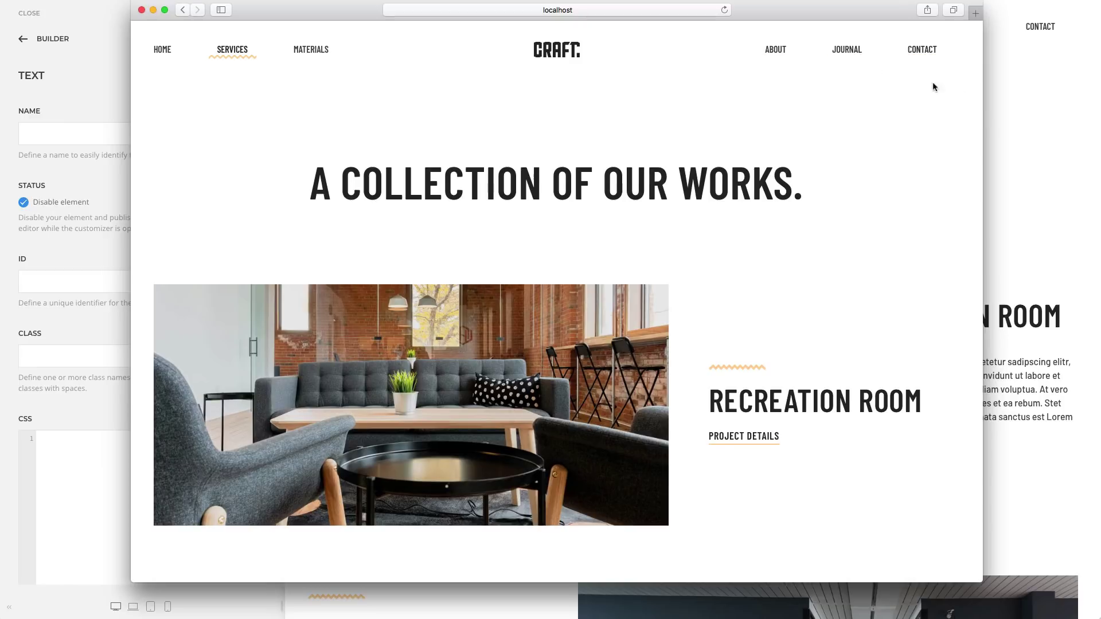
click(995, 118)
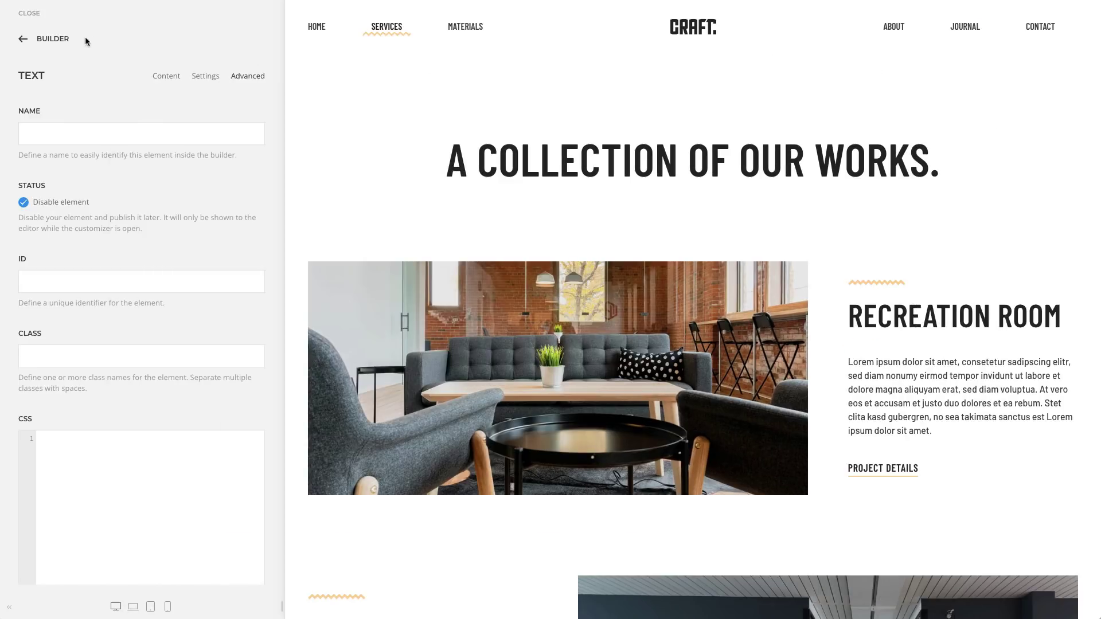
- Set the first Portfolio row's Status to Disable row, hiding the Recreation Room image and text
click(64, 39)
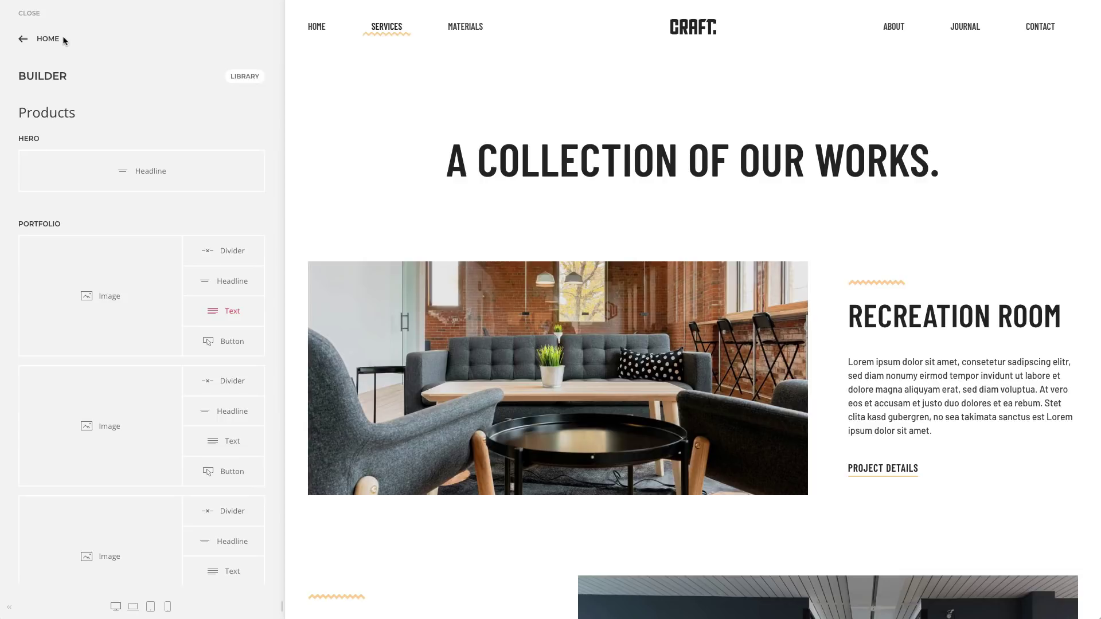
mouse_move(240, 244)
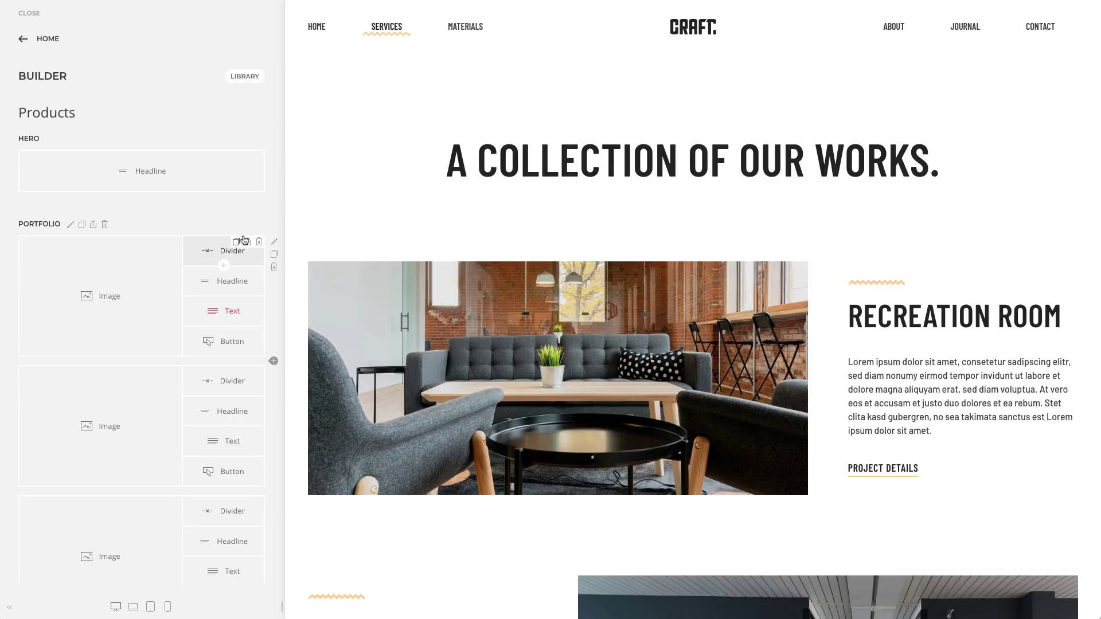
click(274, 243)
scroll(276, 243, down, 10)
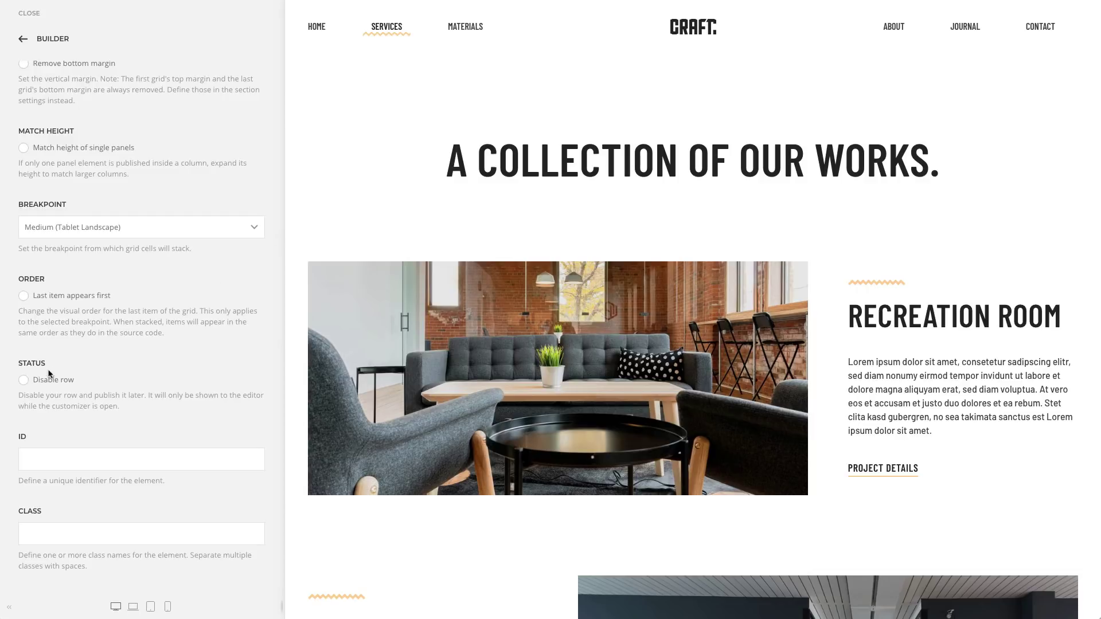
click(37, 381)
scroll(37, 383, up, 10)
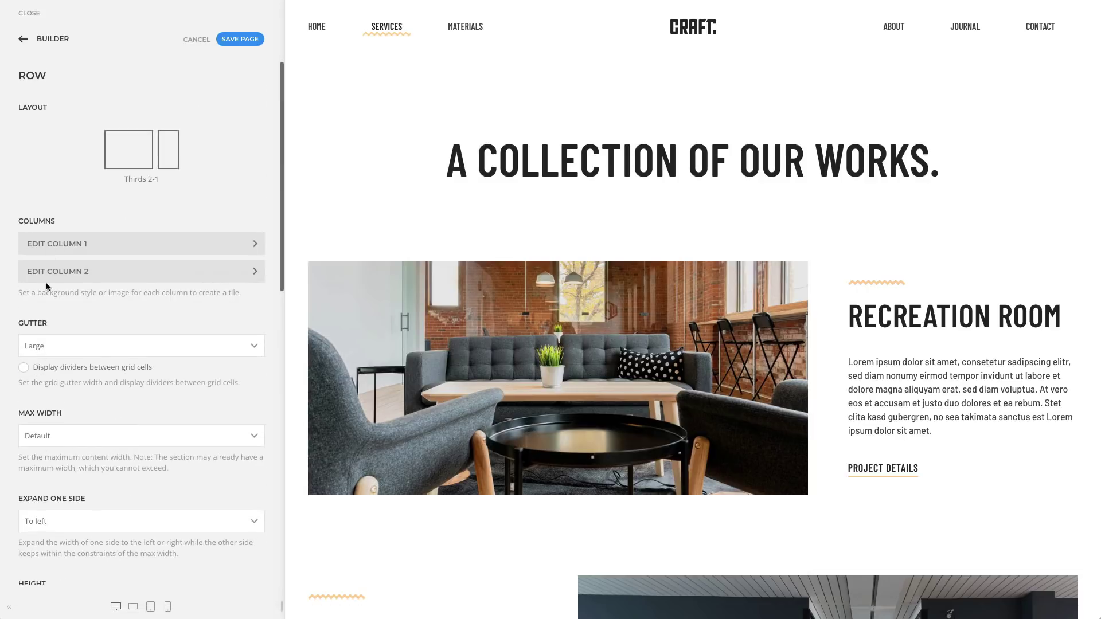
click(55, 41)
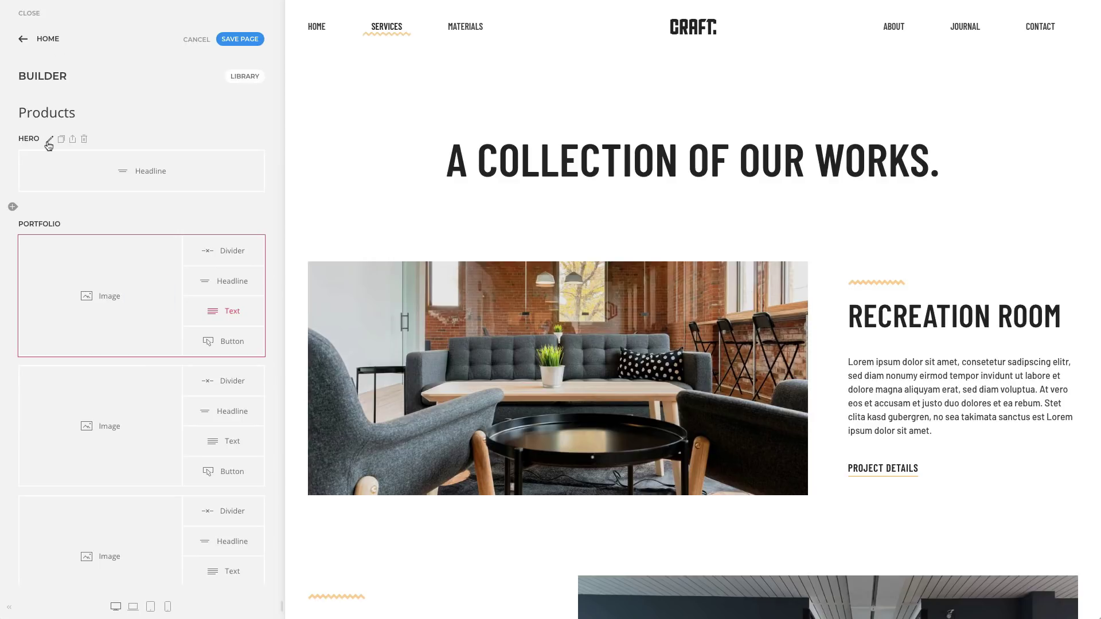
- Turn on Disable section in the HERO section's Advanced settings and return to the builder
click(49, 140)
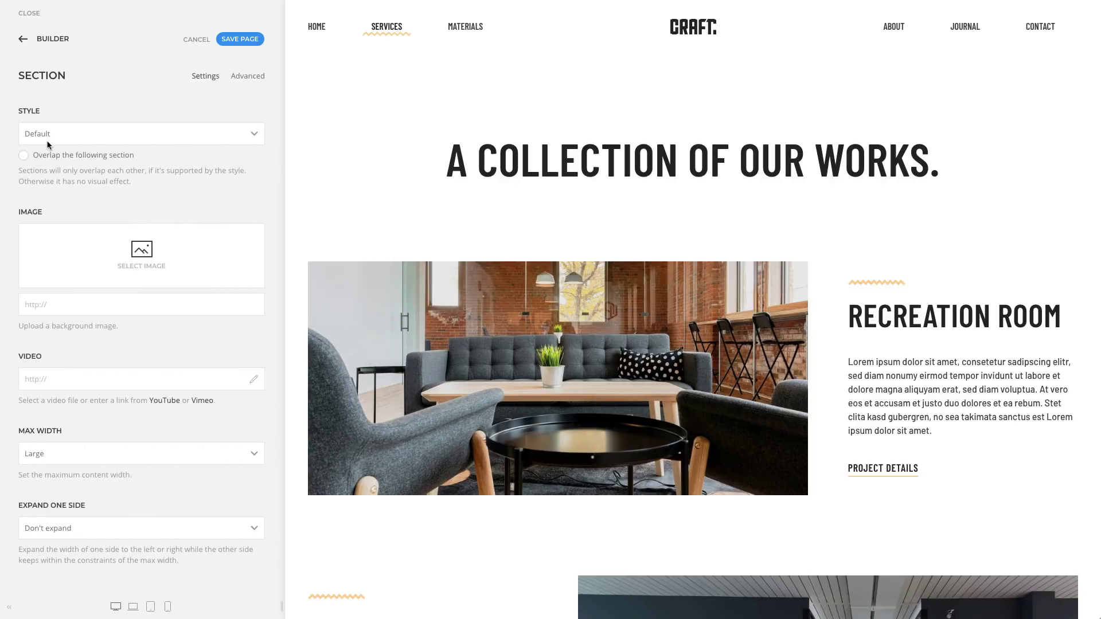
click(259, 76)
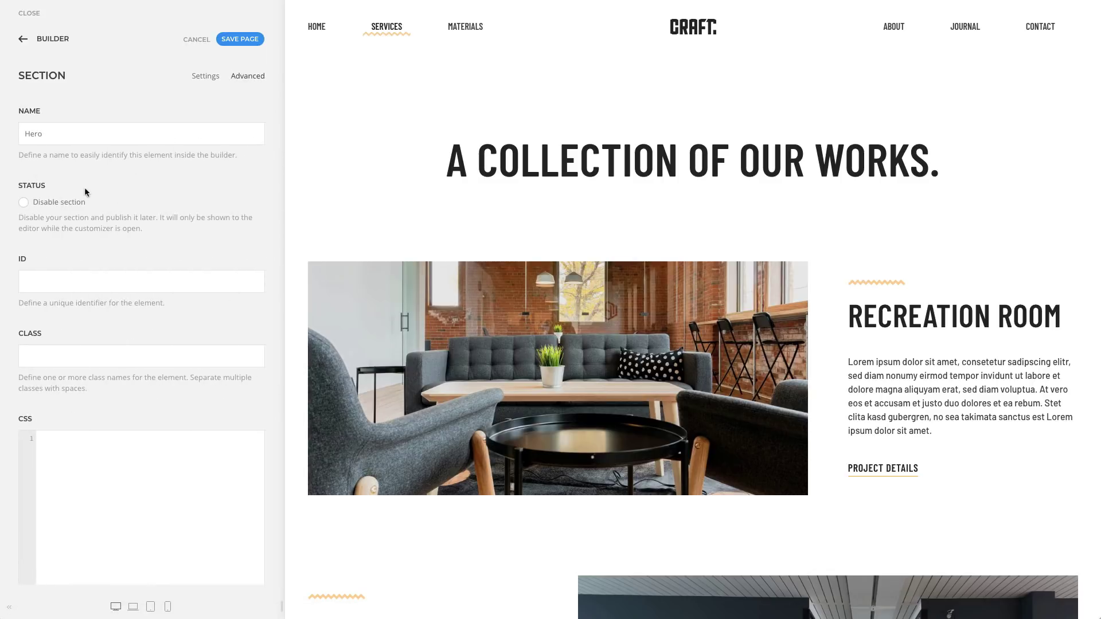
click(60, 203)
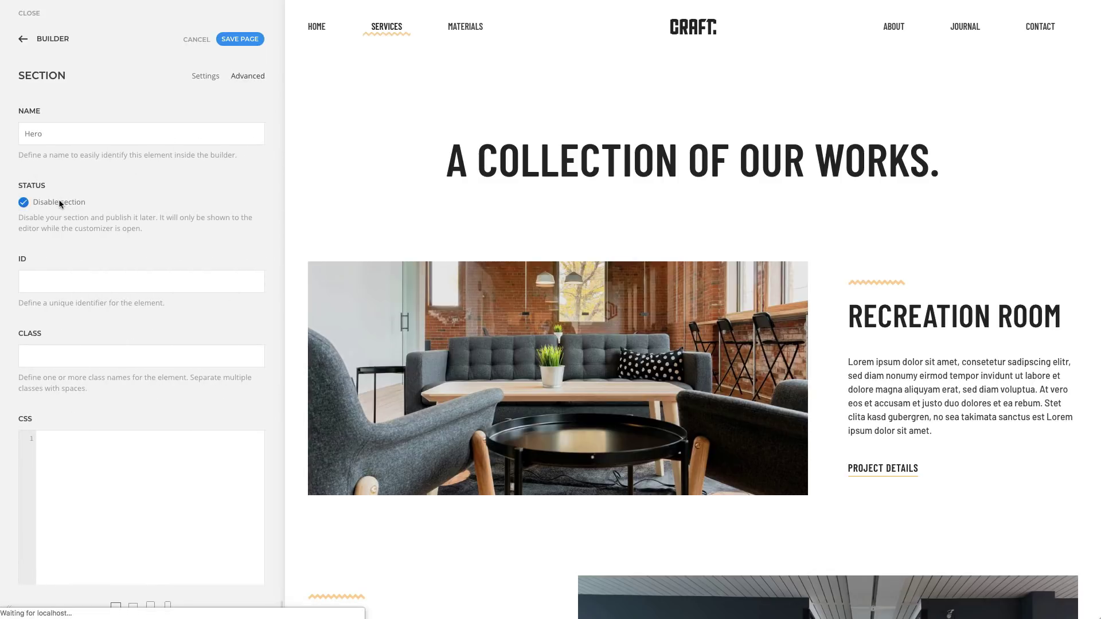
click(60, 45)
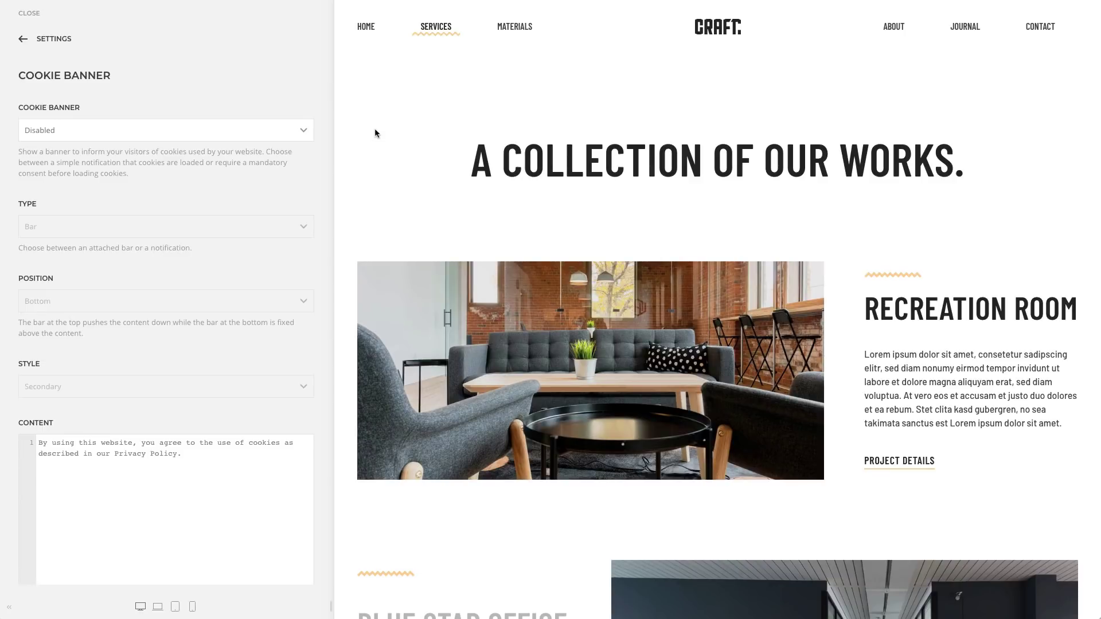
- Set the Cookie Banner to 'With mandatory consent'
click(299, 132)
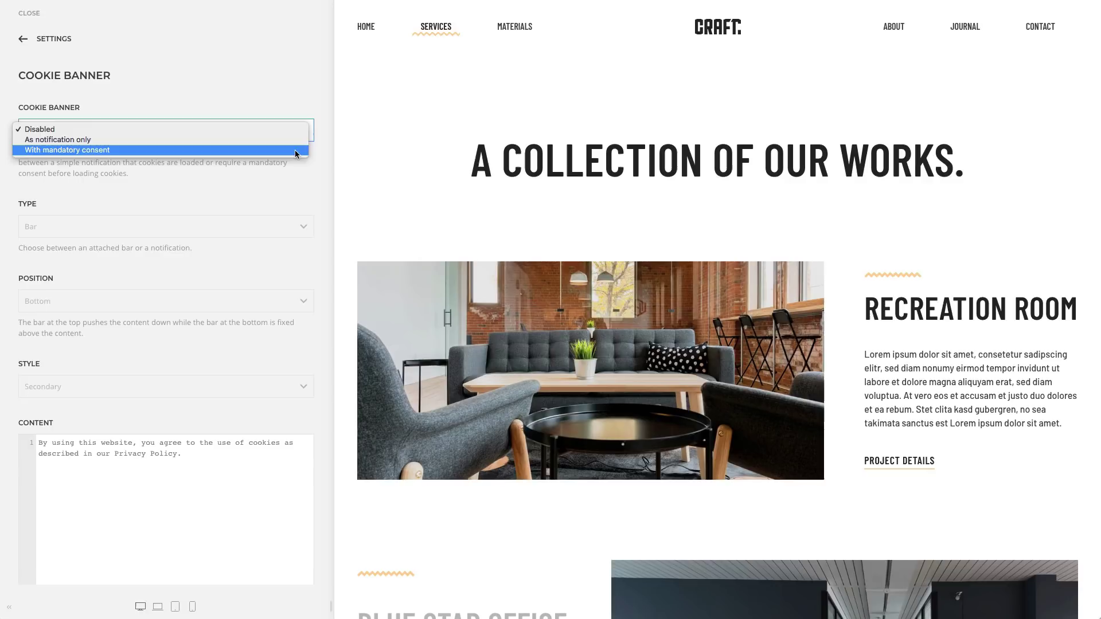
click(294, 150)
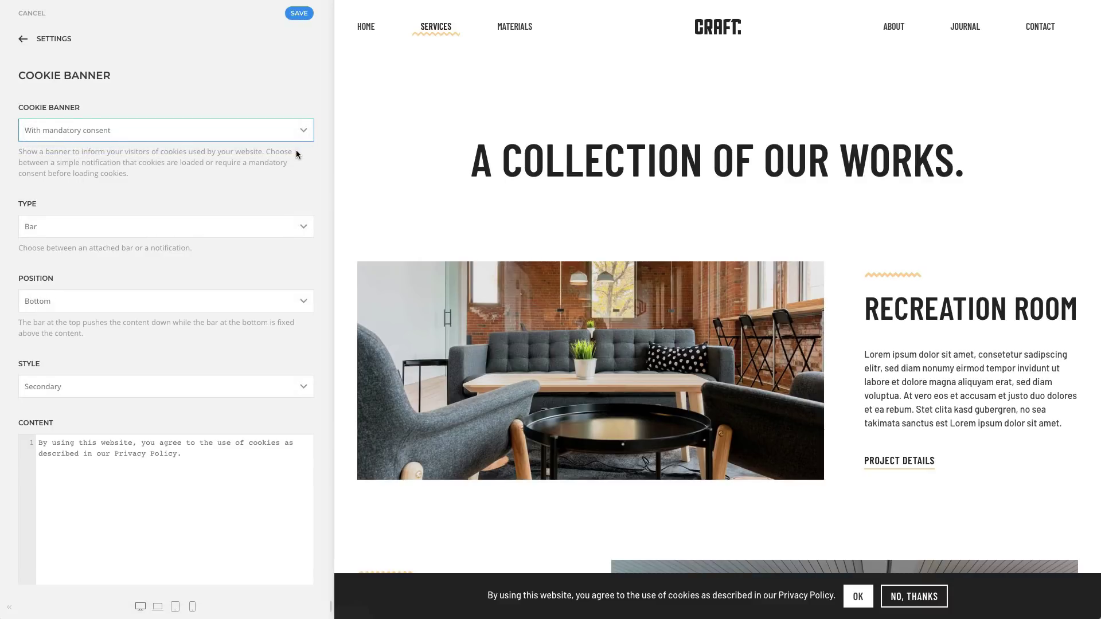
scroll(321, 155, down, 9)
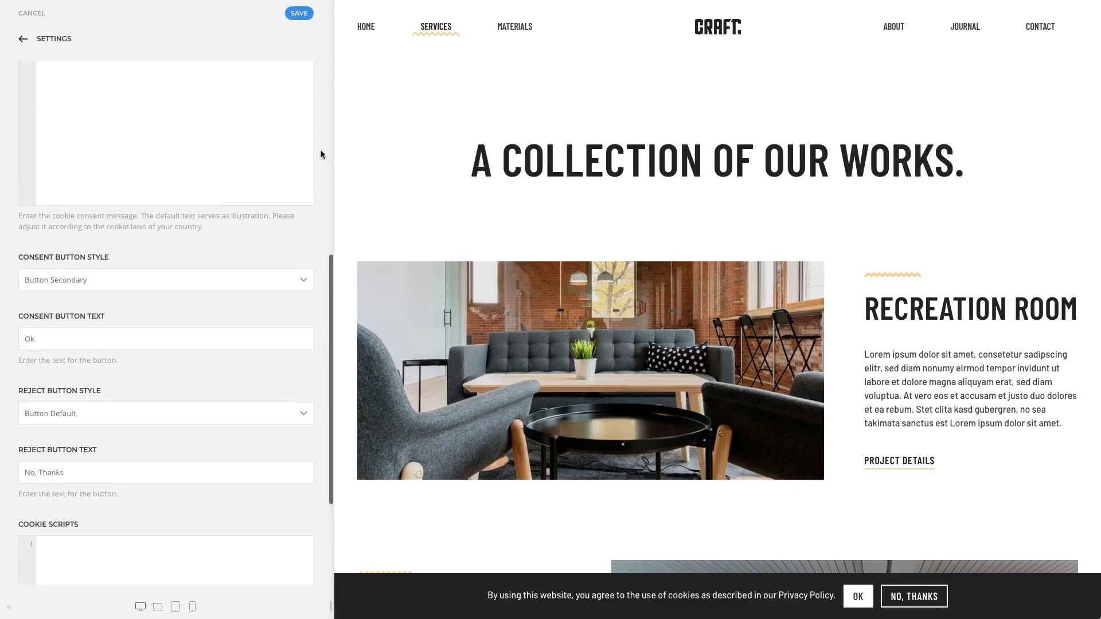
scroll(321, 154, down, 1)
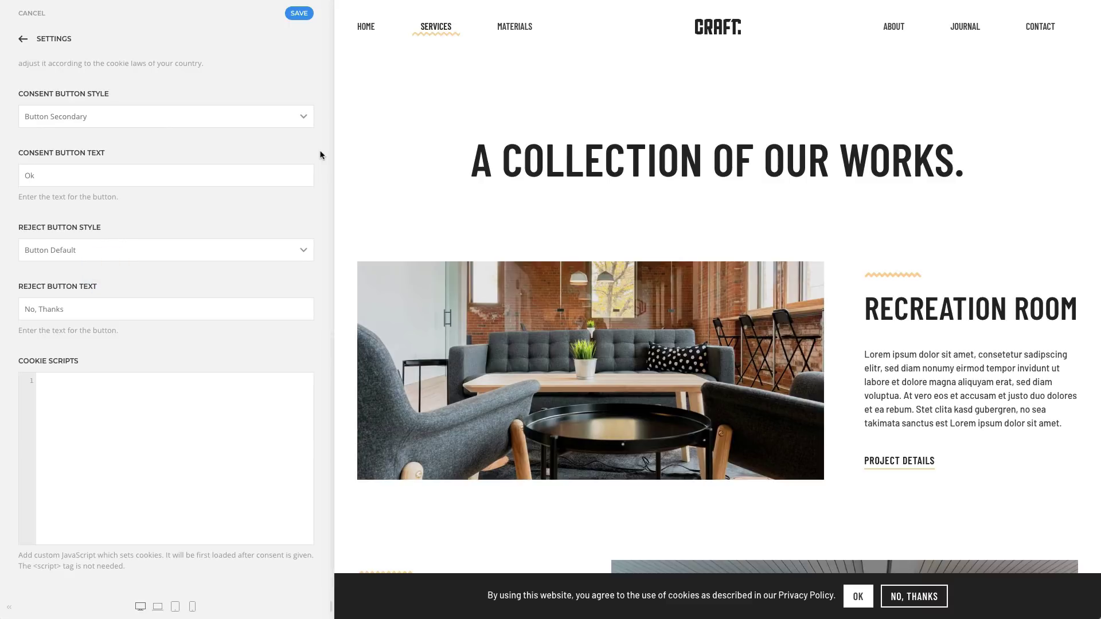
- Paste the Facebook pixel script into Cookie Scripts and reject cookies with 'No, Thanks' in the preview
click(155, 394)
text(!function(f,b,e,v,n,t,s) {if(f.fbq)return;n=f.fbq=function(){n.callMethod? n.callMethod.apply(n,arguments):n.queue.push(arguments)}; if(!f._fbq)f._fbq=n;n.push=n;n.loaded=!0;n.version='2.0'; n.queue=[];t=b.createElement(e);t.async=!0; t.src=v;s=b.getElementsByTagName(e)[0]; s.parentNode.insertBefore(t,s)}(window, document,'script', 'https://connect.facebook.net/en_US/fbevents.js'); fbq('init', 'your-pixel-id-goes-here'); fbq('track', 'PageView');)
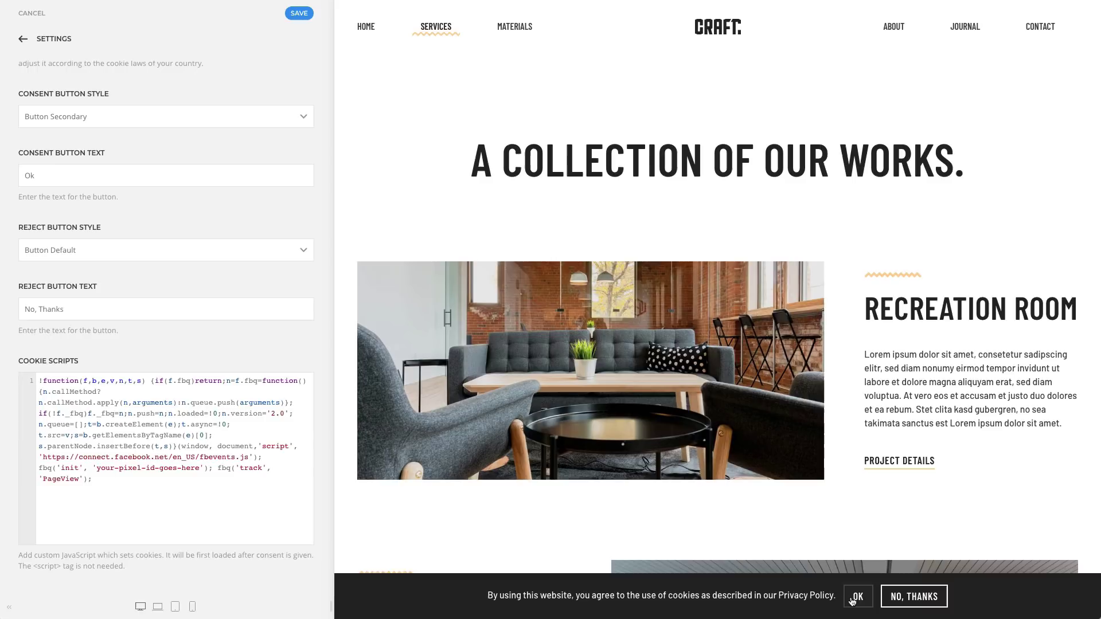
click(898, 600)
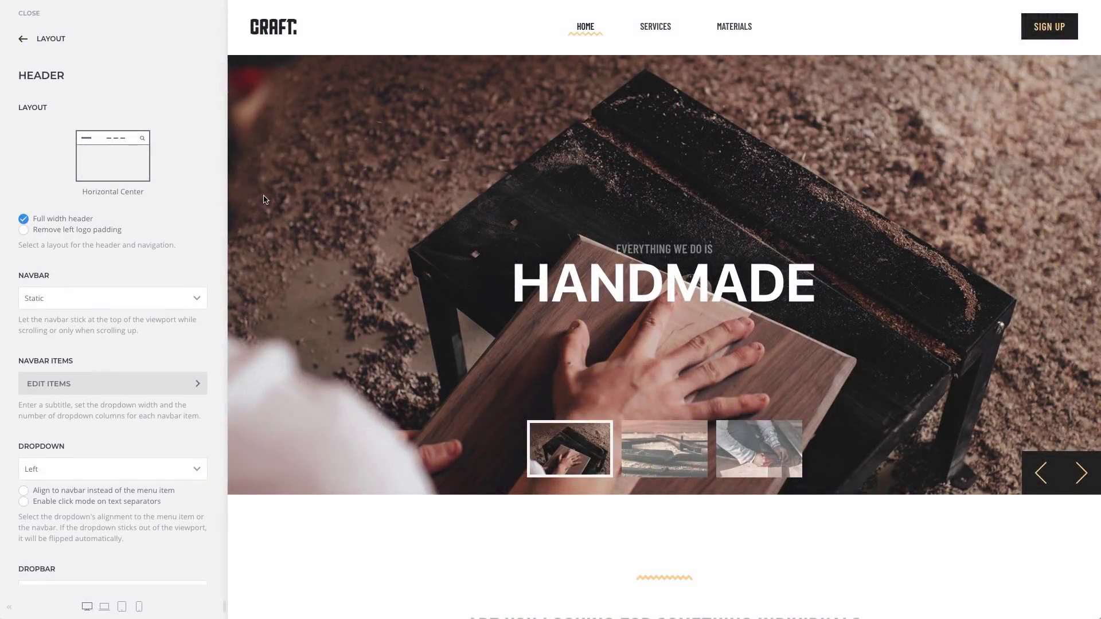
- Choose the Horizontal Center Logo header layout so the CRAFT logo sits between the menus
click(175, 193)
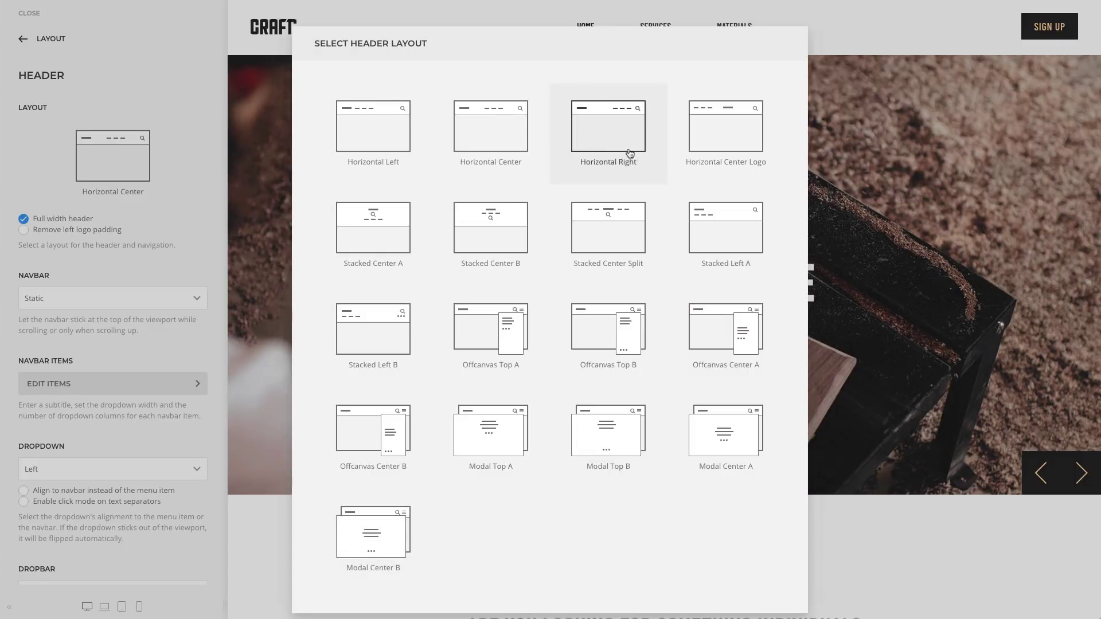
click(675, 152)
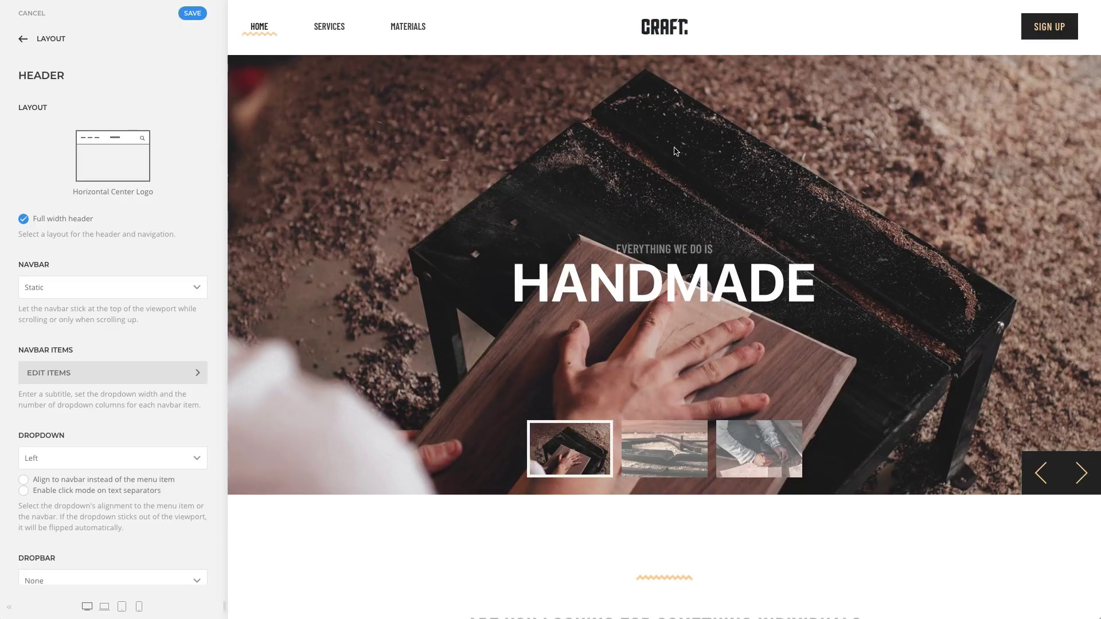
- Open the Header Menu module from the customizer's Modules list
click(55, 46)
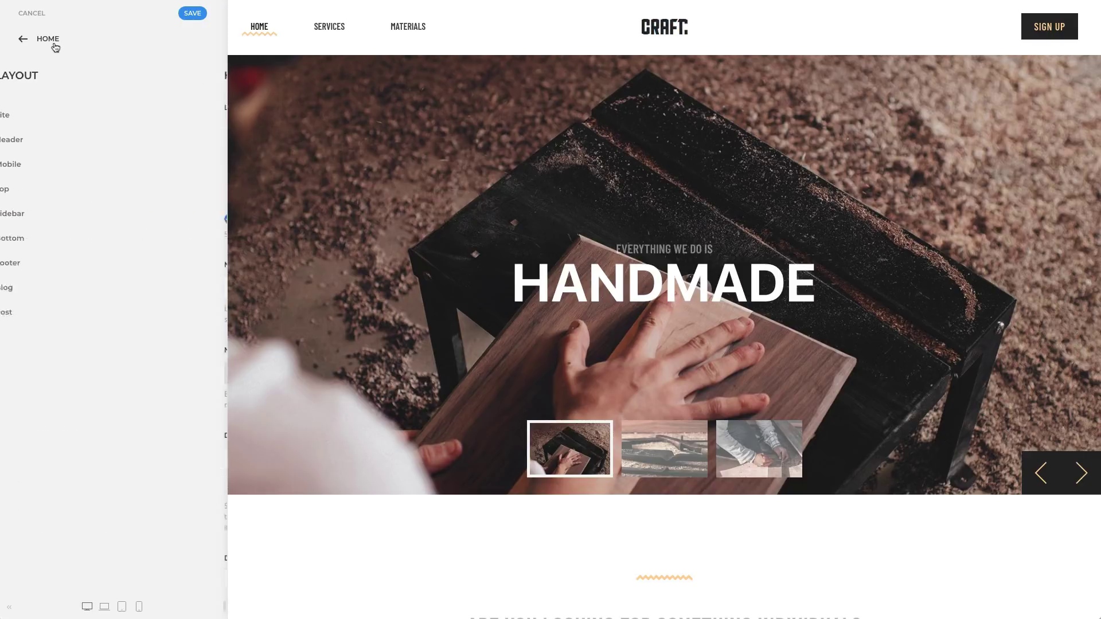
click(55, 45)
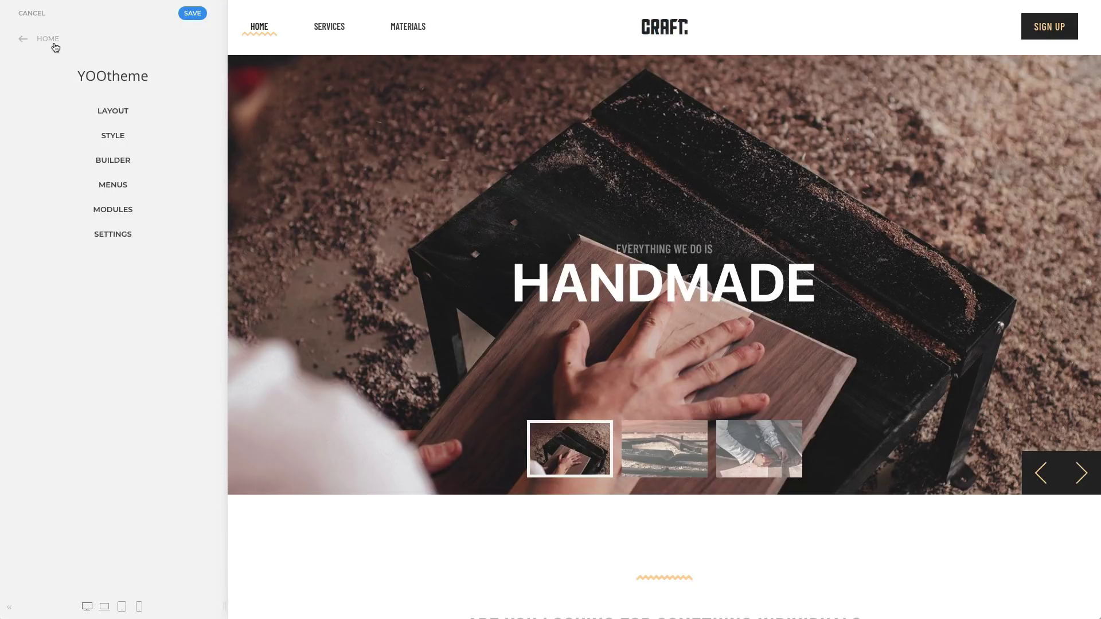
click(59, 210)
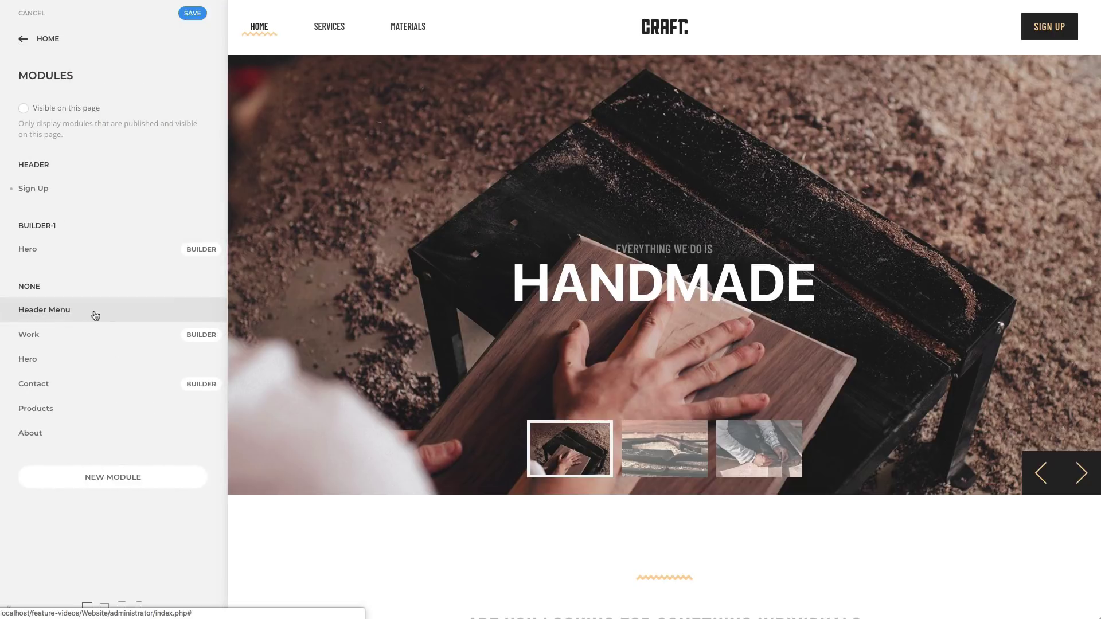
click(122, 311)
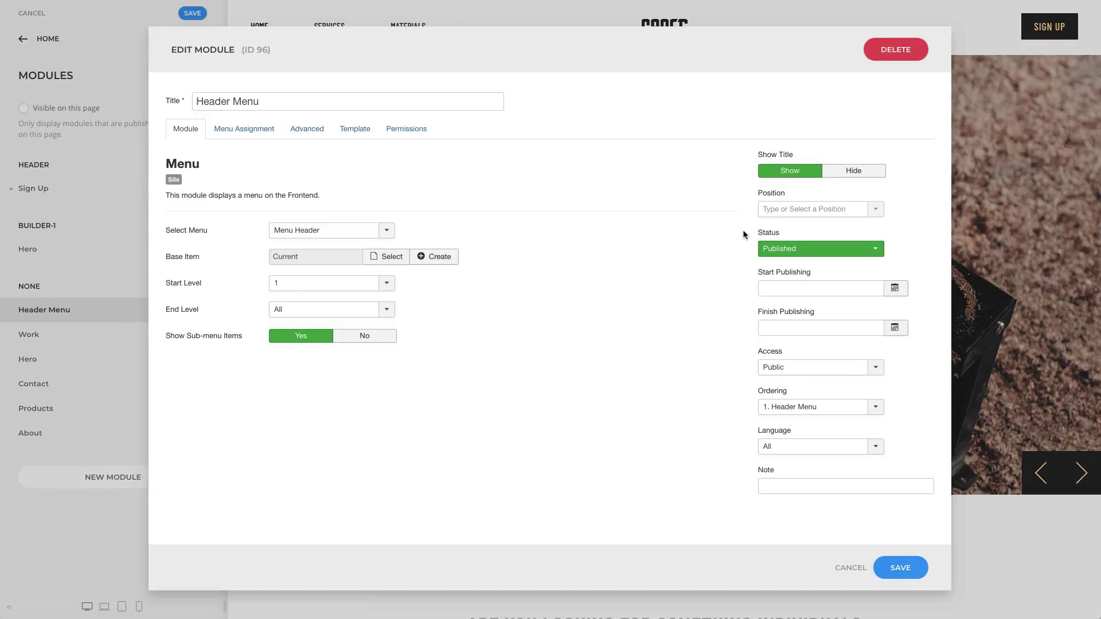
- Set the module's Position to Header [header] and save it
click(802, 208)
text(head)
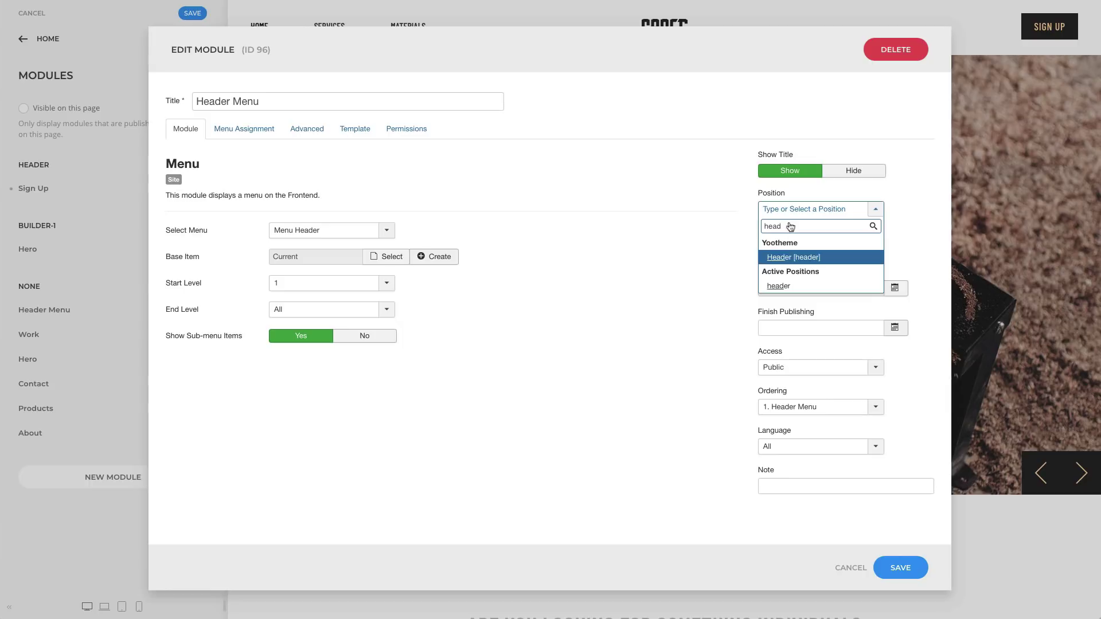
click(784, 258)
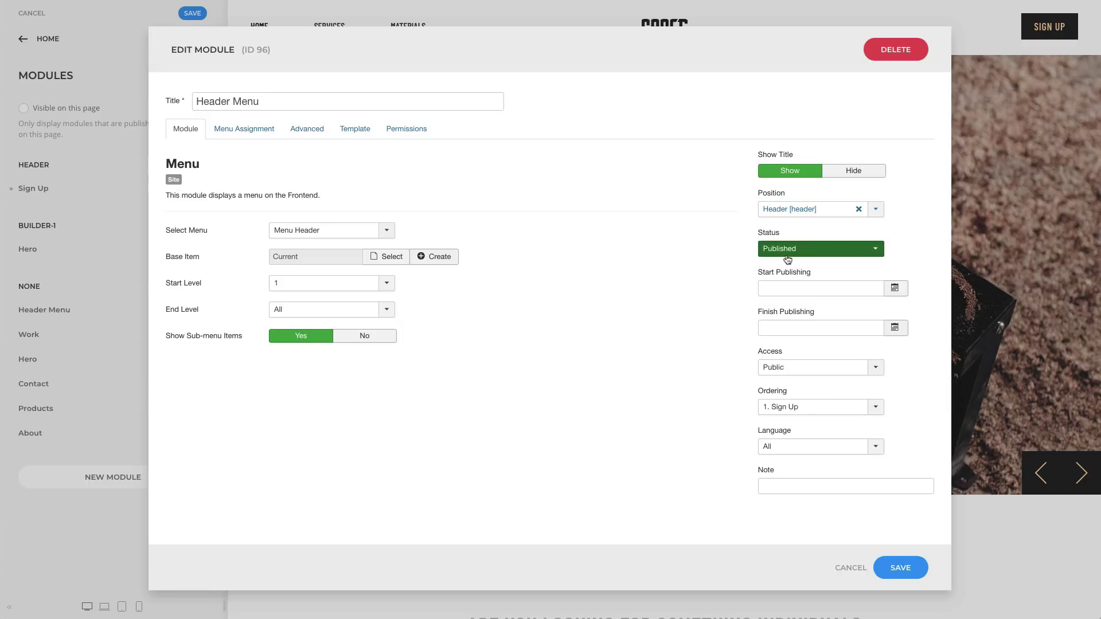
click(897, 562)
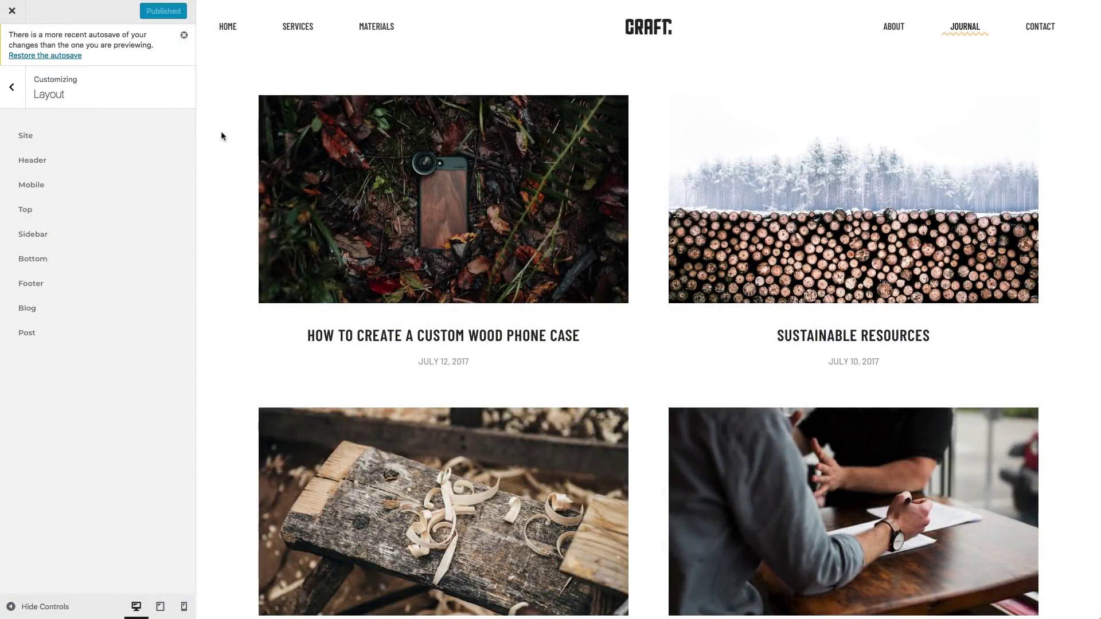
- Enable 'Display the breadcrumb navigation' in the Site layout settings
click(162, 138)
scroll(208, 139, down, 6)
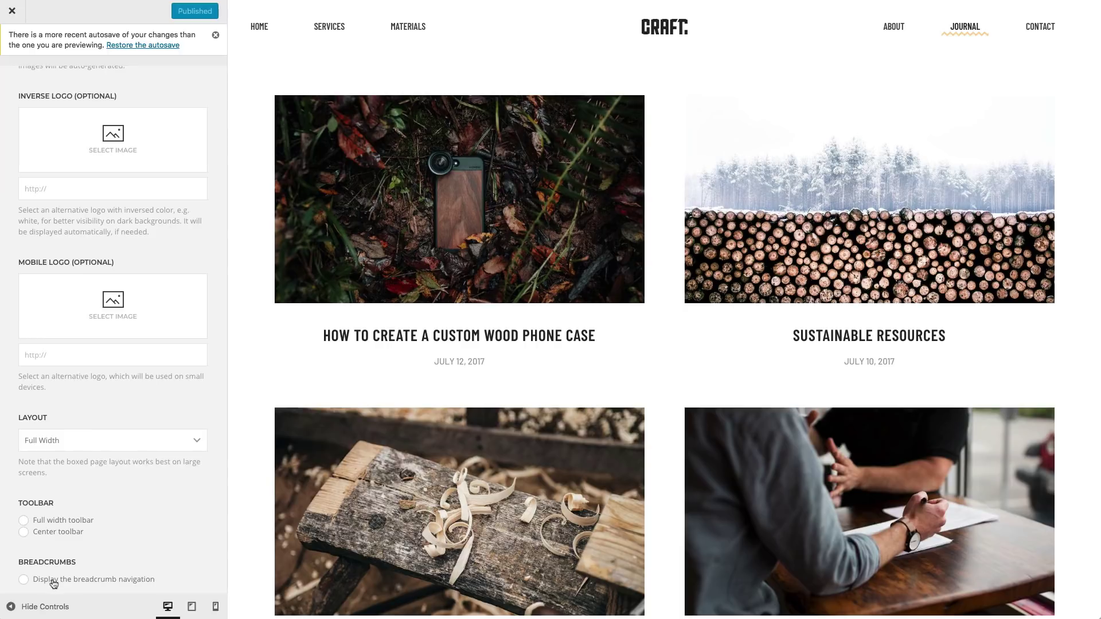
click(52, 580)
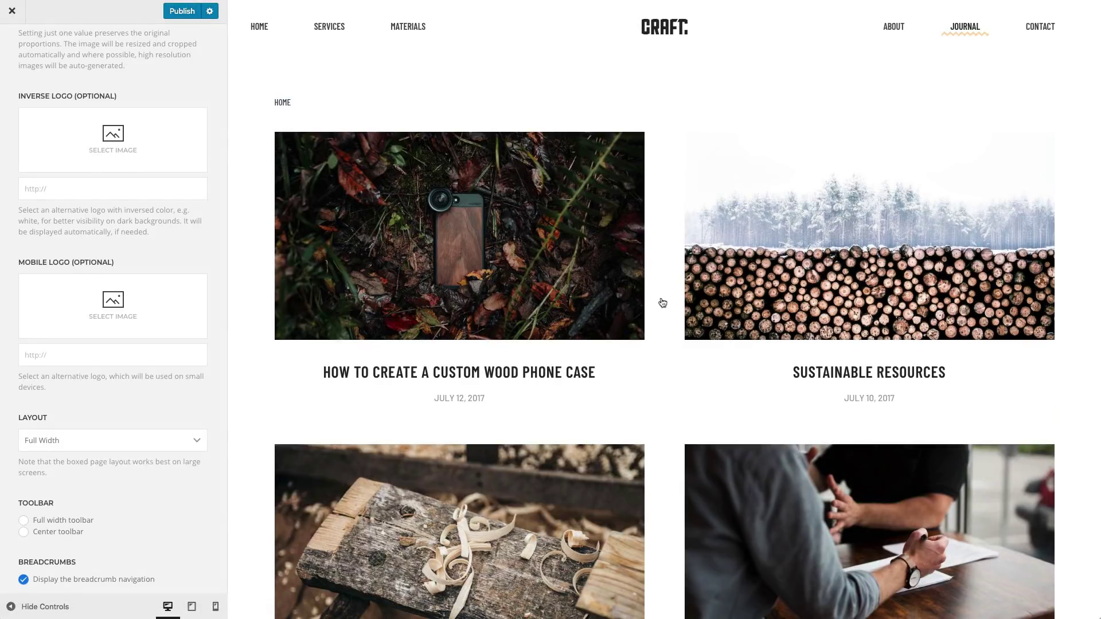
- Check the breadcrumbs on the Sustainable Resources post, then open the Services page in the preview
click(838, 245)
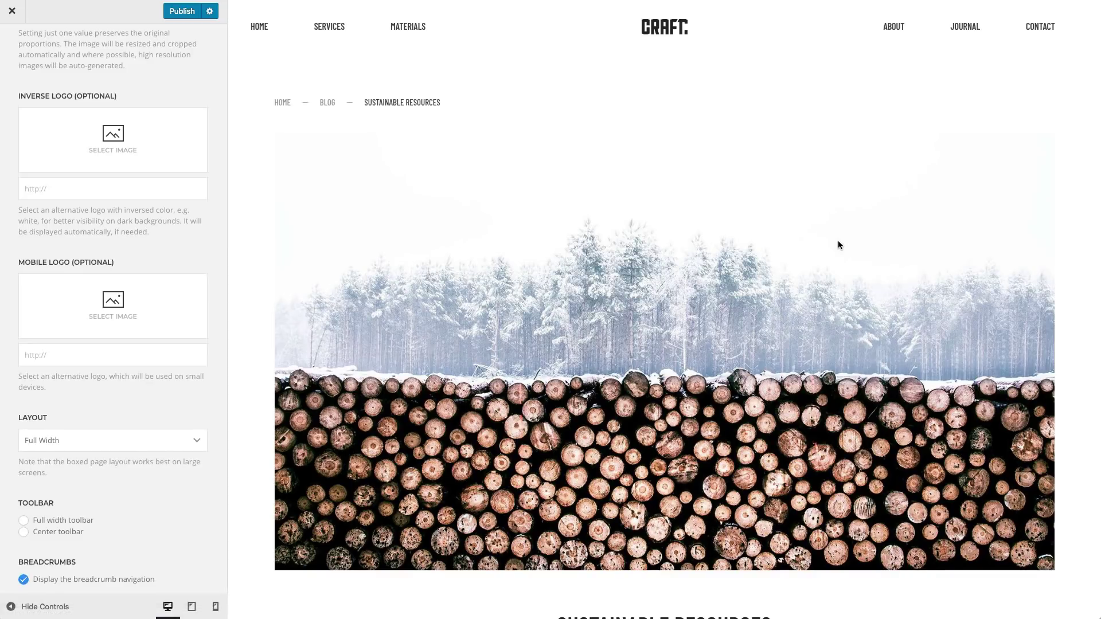
click(330, 24)
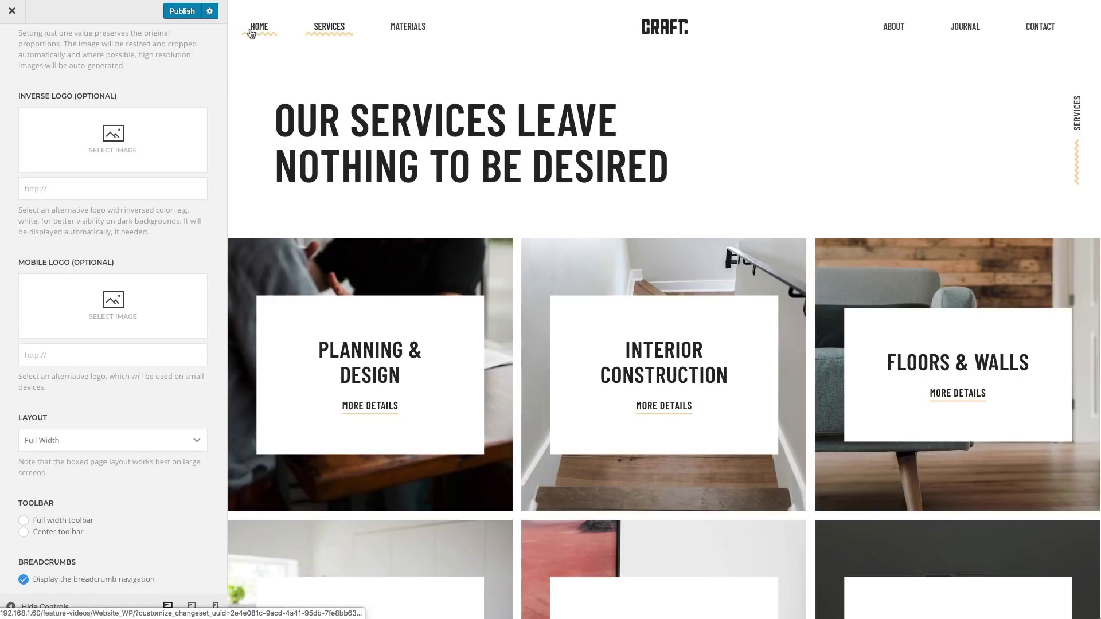
scroll(213, 40, up, 5)
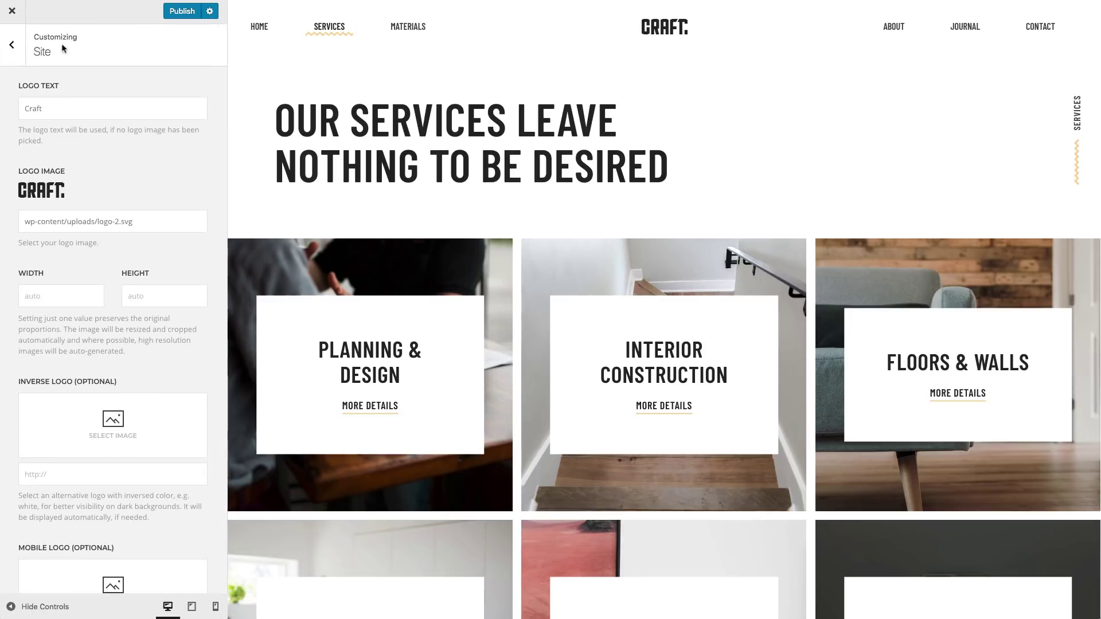
- Add a Breadcrumbs widget to the Top widget area under the Customizer's Widgets
click(21, 48)
click(21, 49)
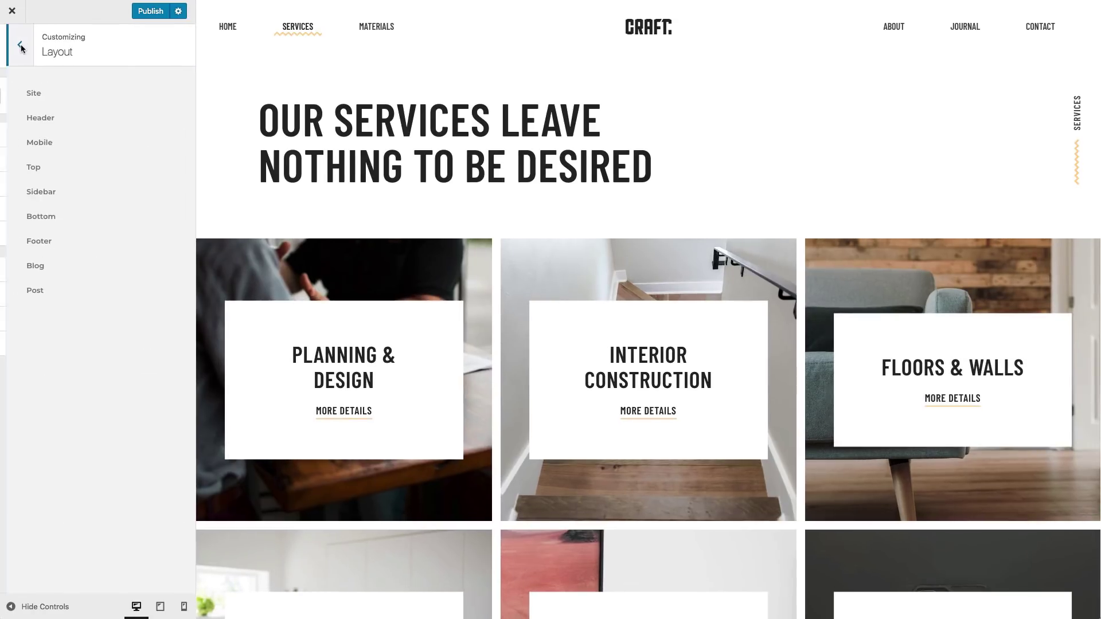
click(81, 189)
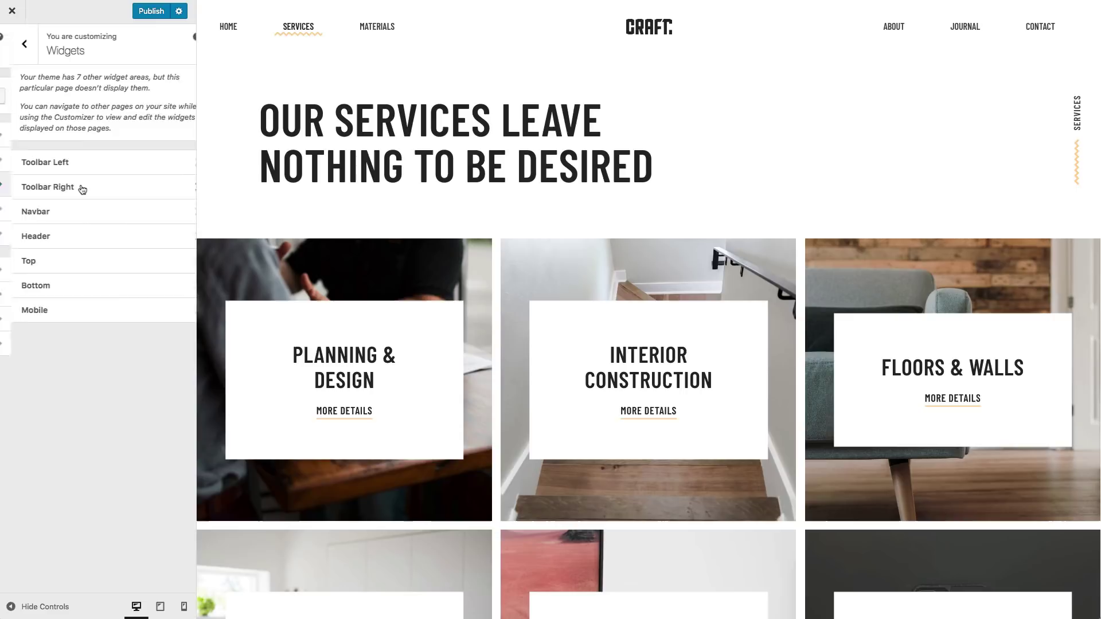
click(83, 260)
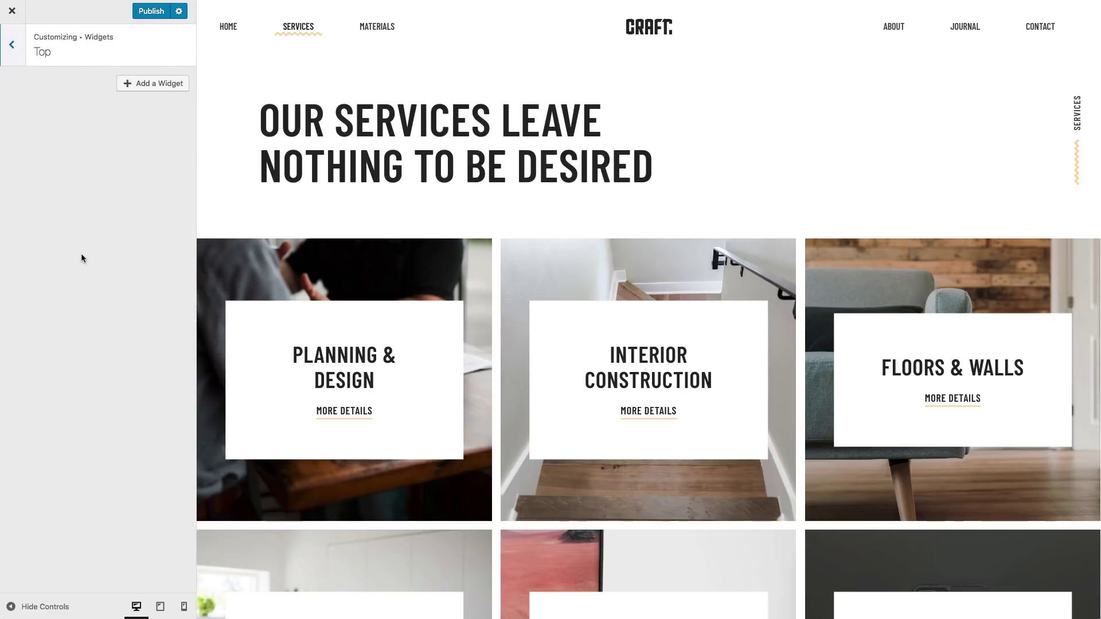
click(165, 87)
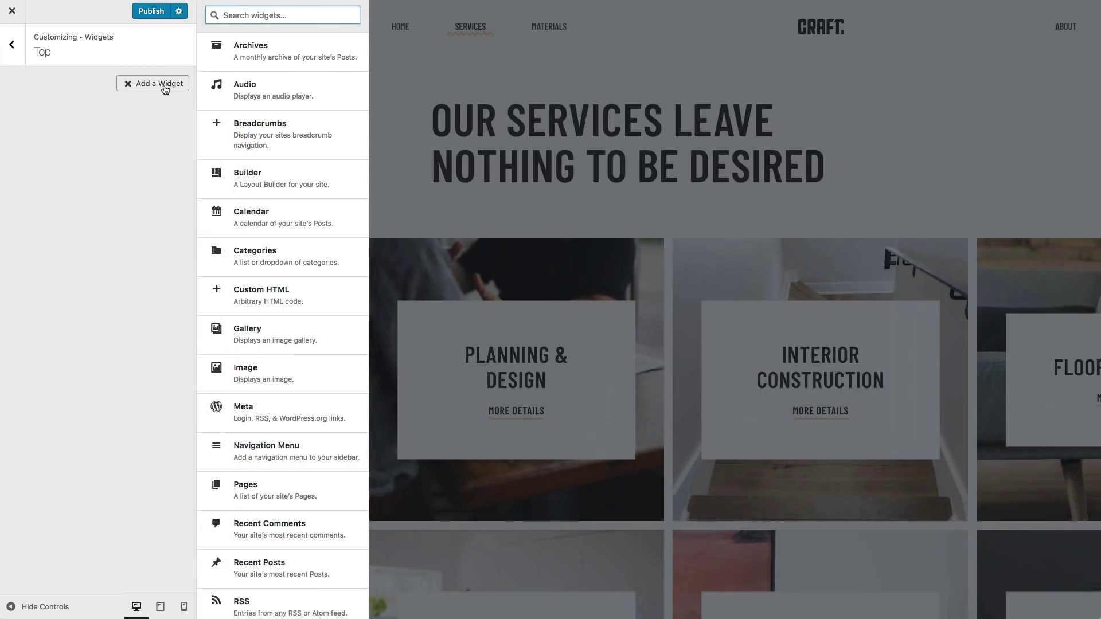
click(245, 129)
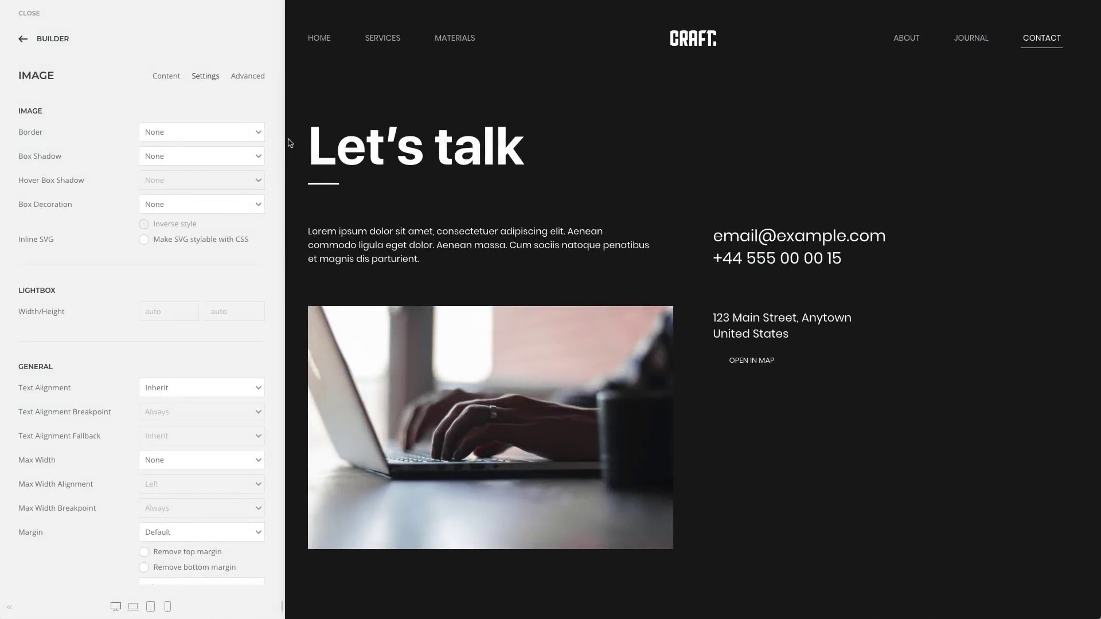
- Give the laptop image an inverse box decoration, trying Default and Primary before settling on Secondary
click(238, 204)
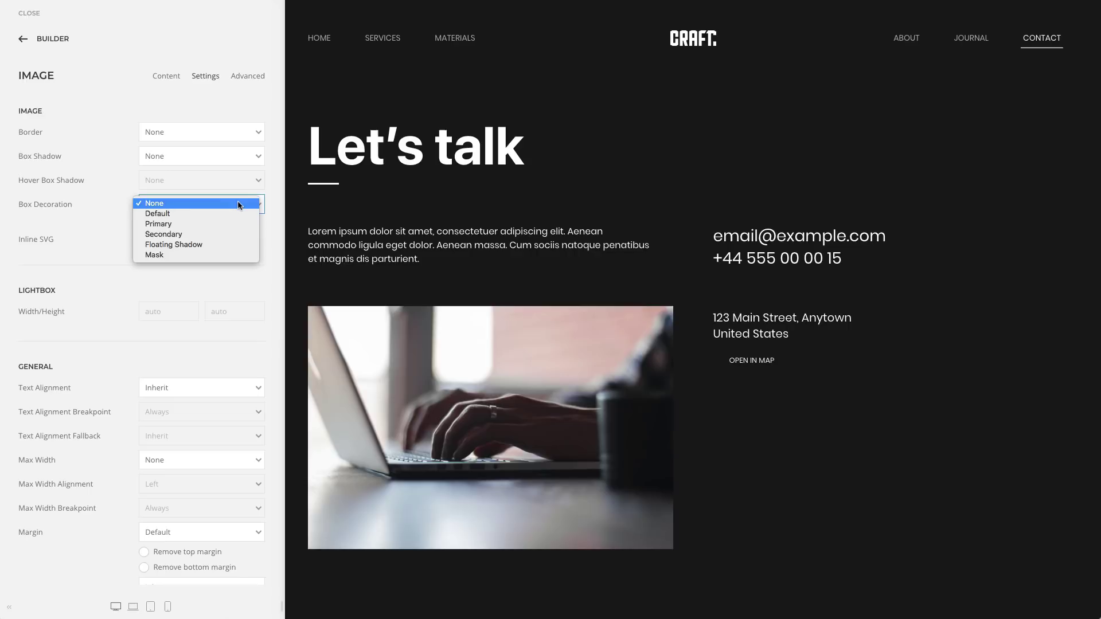
click(239, 213)
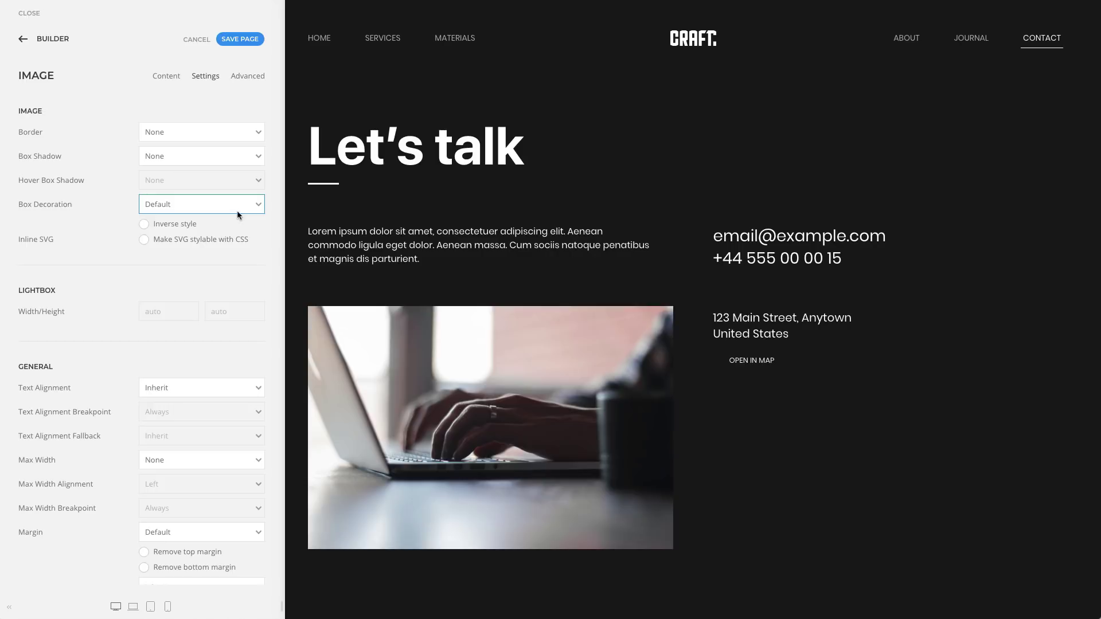
click(144, 225)
click(258, 205)
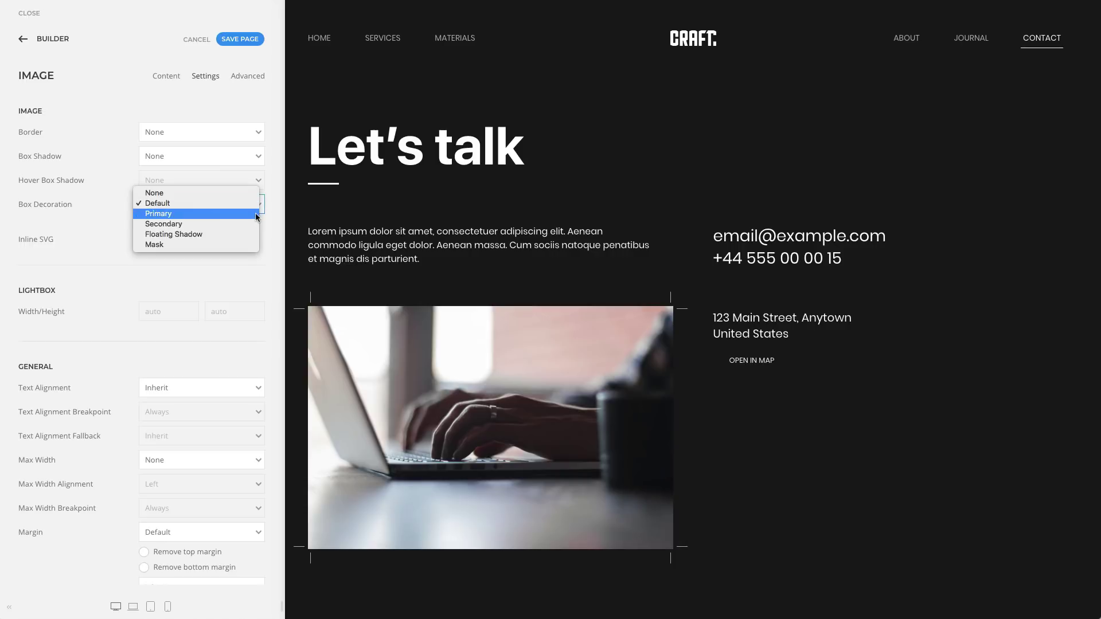
click(256, 216)
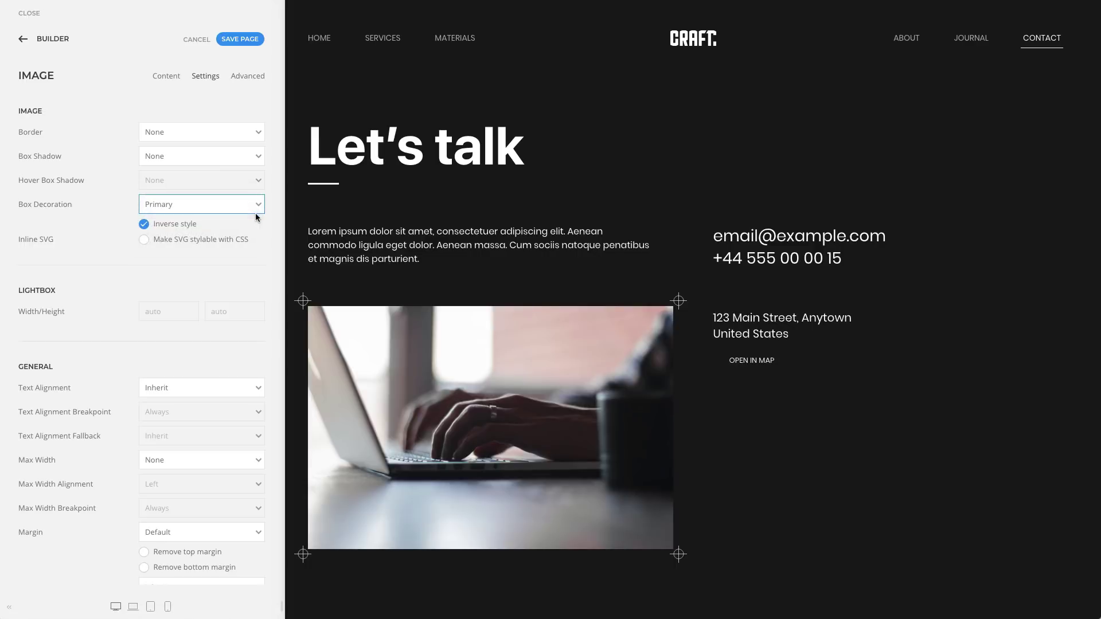
click(254, 210)
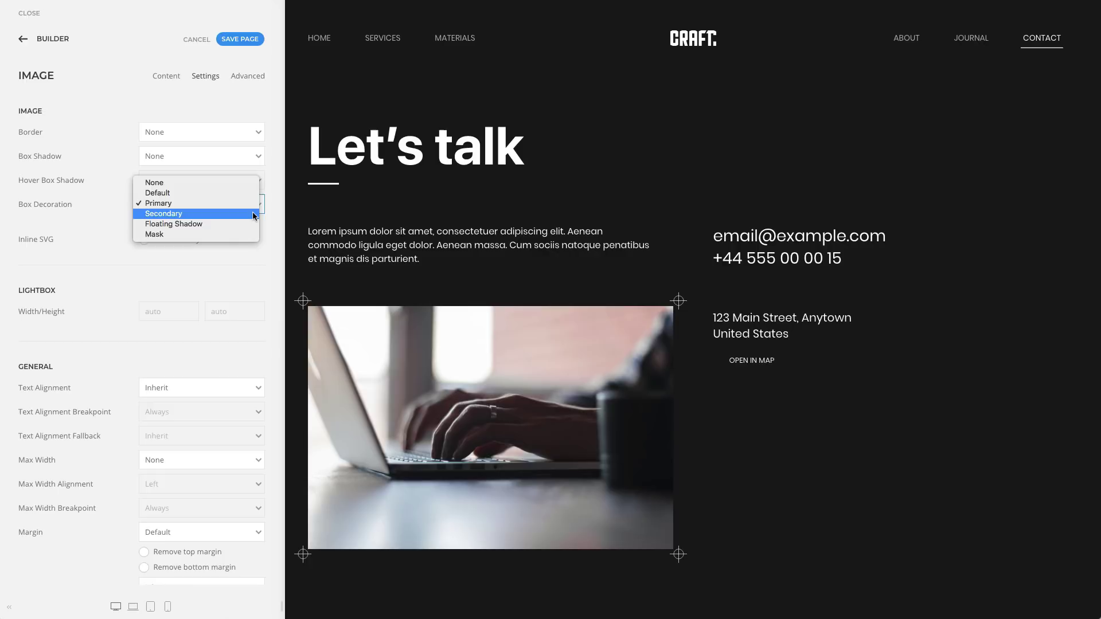
click(254, 216)
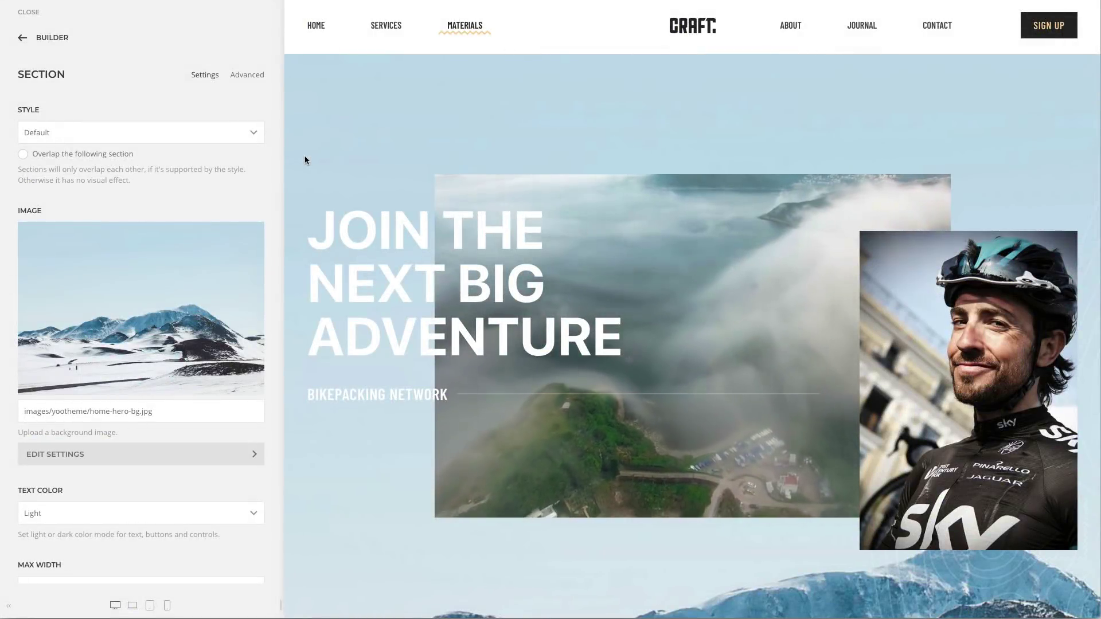
- Paste a white linear-gradient into the hero background's Overlay Color gradient field
scroll(304, 157, down, 8)
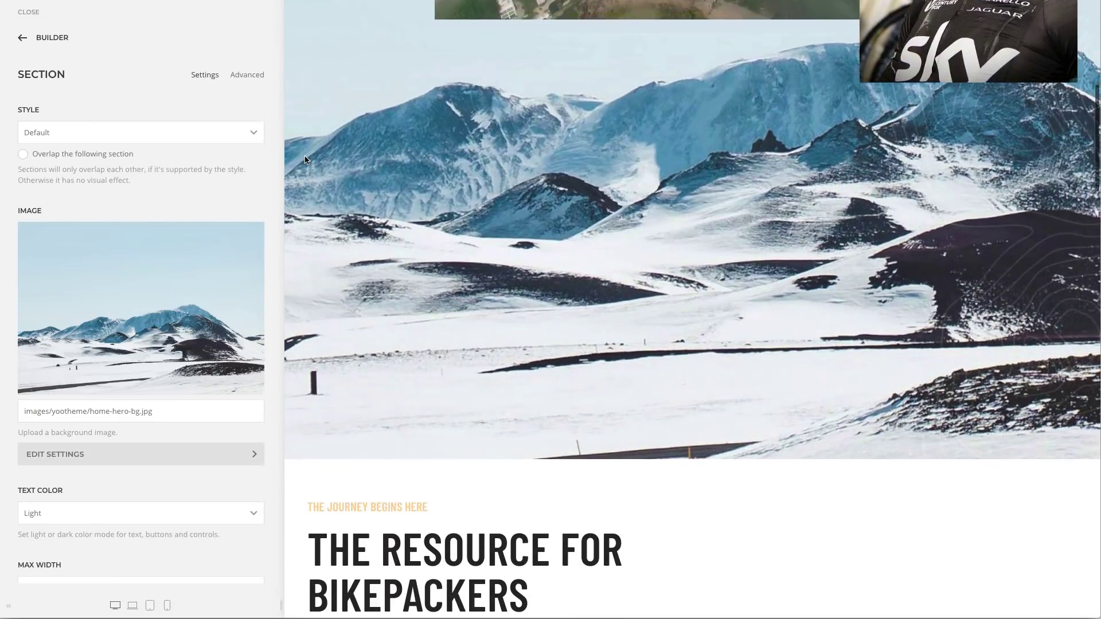
scroll(304, 157, down, 2)
mouse_move(170, 341)
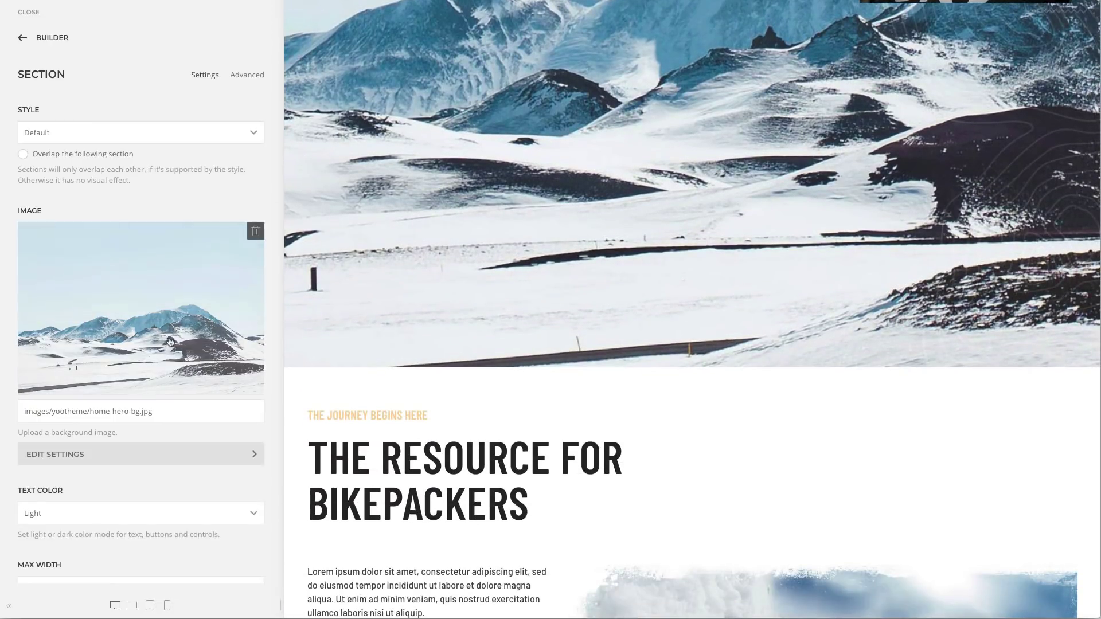
click(95, 453)
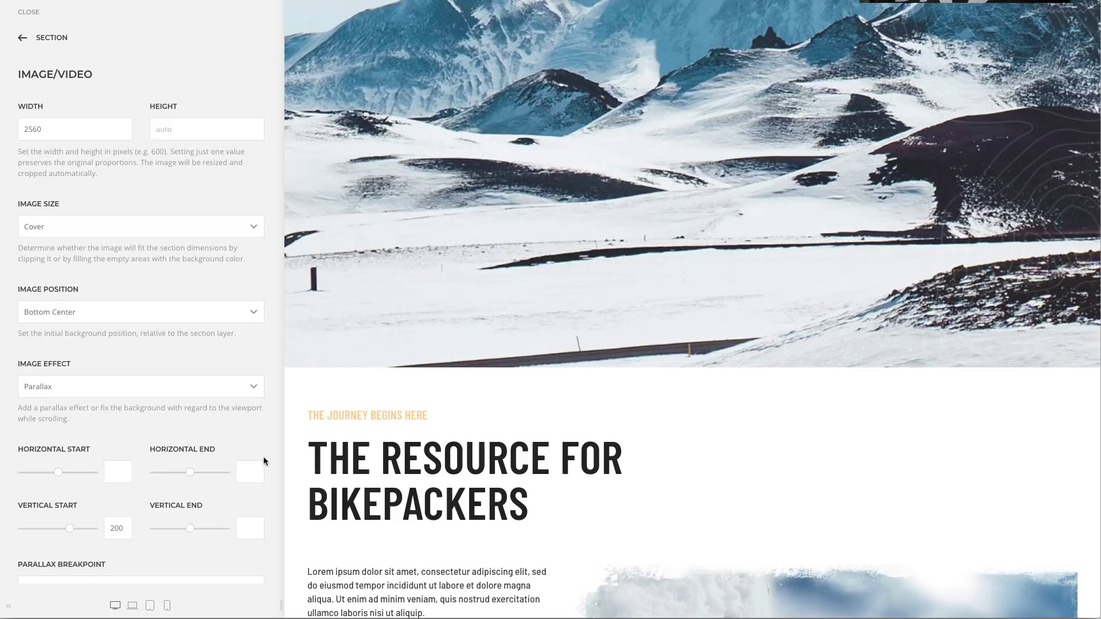
scroll(273, 457, down, 6)
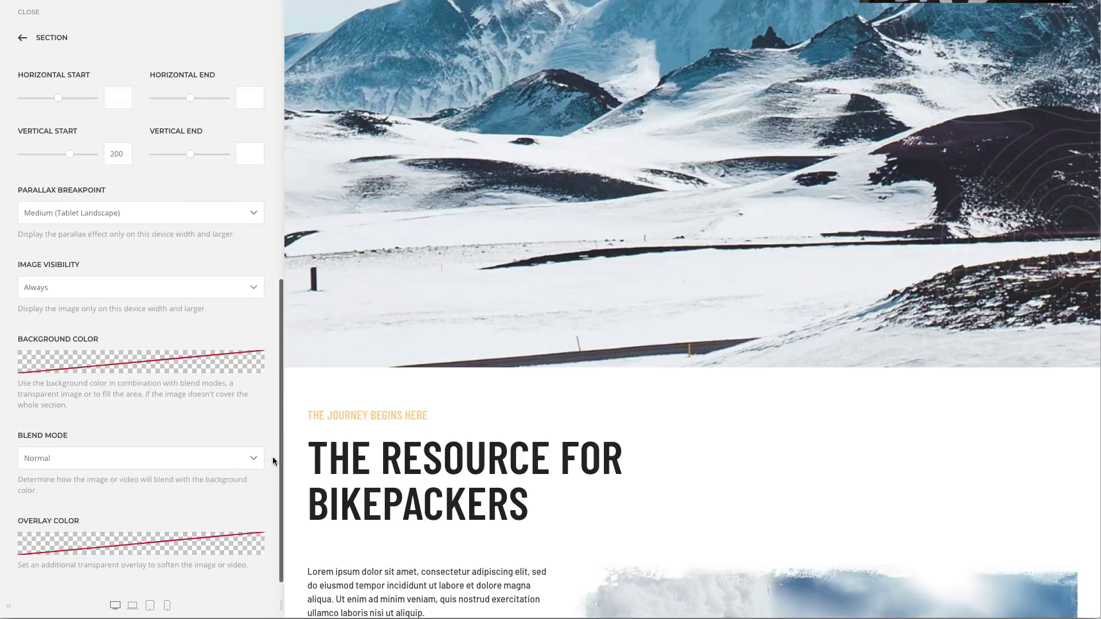
click(156, 541)
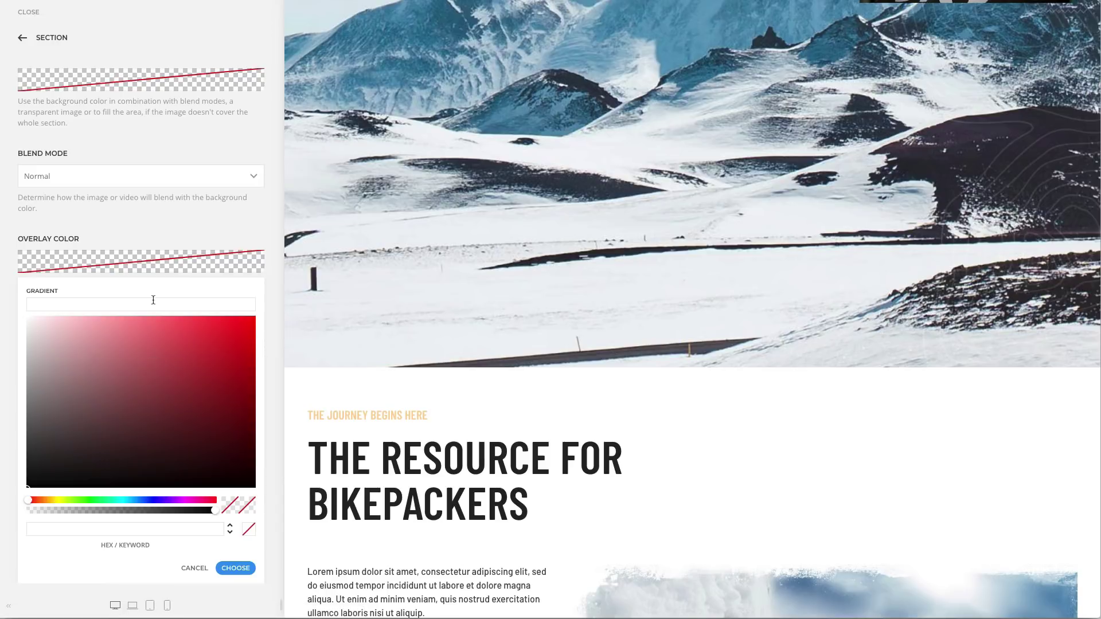
click(153, 300)
key(ctrl+v)
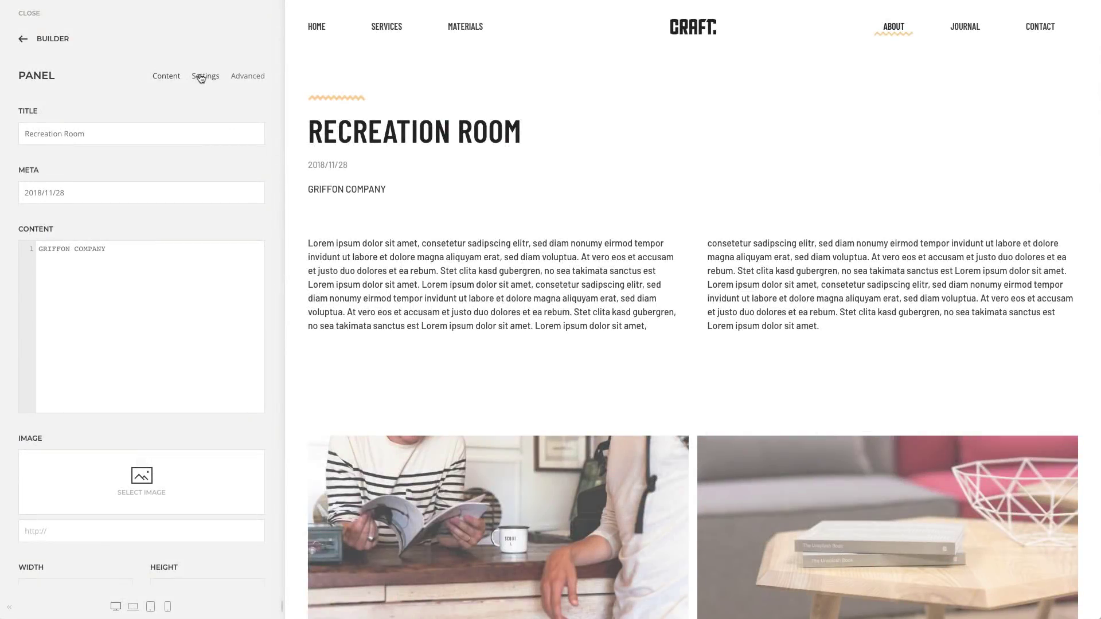
- Set the Recreation Room panel's Meta color to Primary in its Settings
click(204, 76)
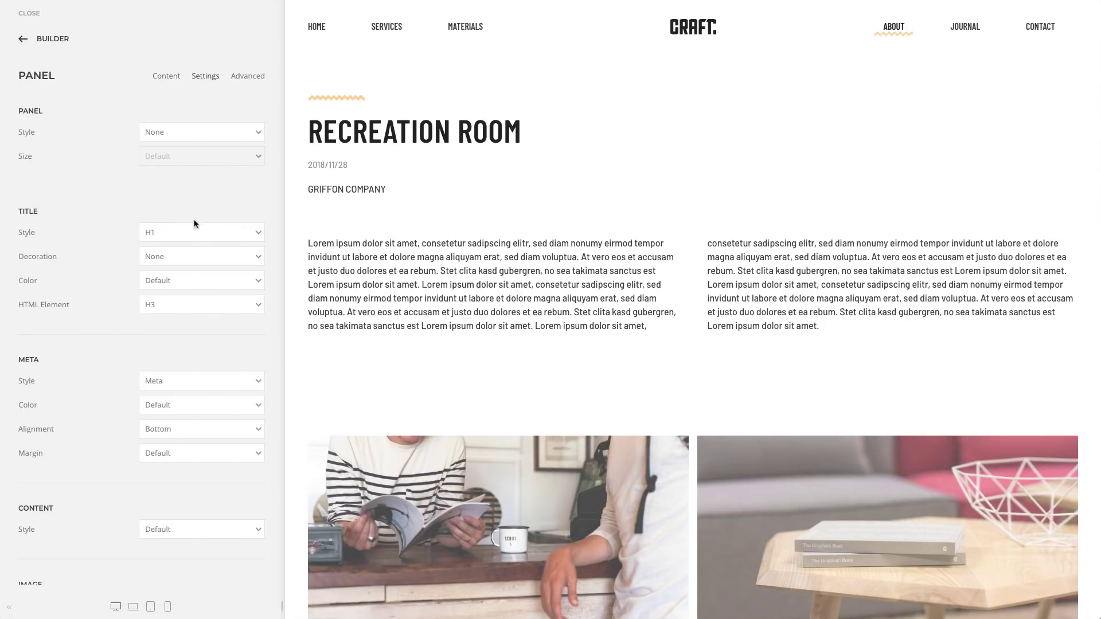
click(253, 406)
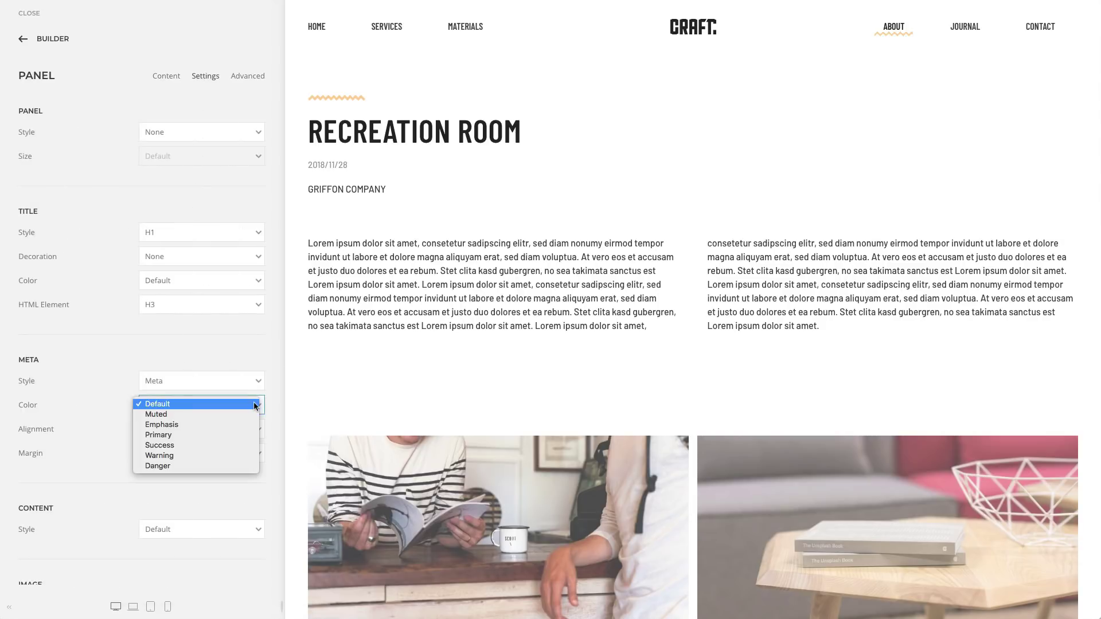
click(254, 432)
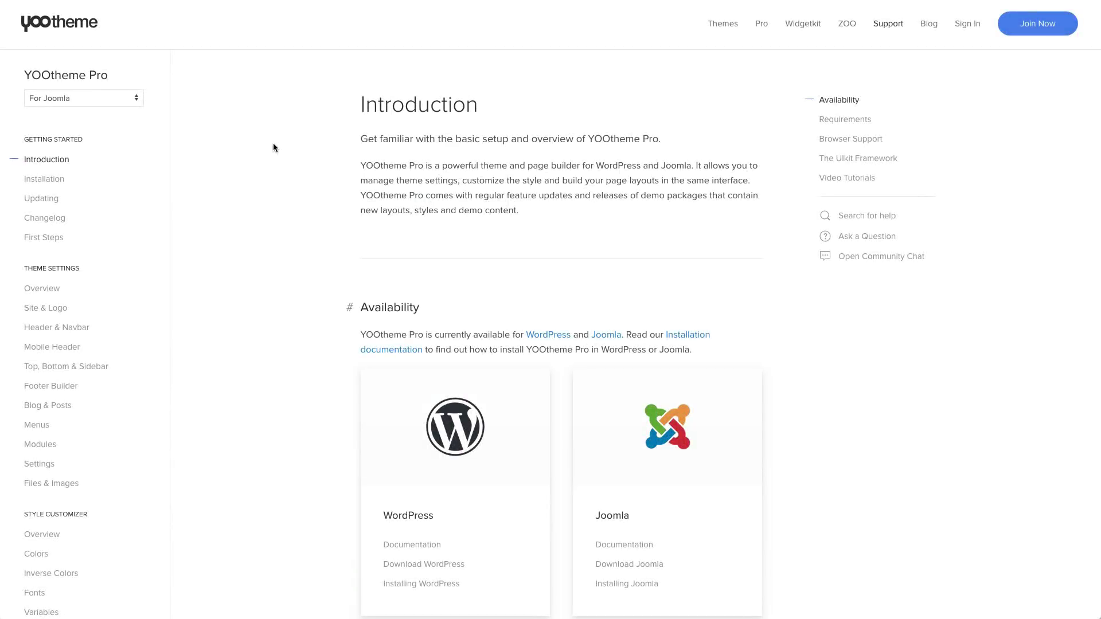
- Go to Multilingual Sites under Troubleshooting in the documentation sidebar
scroll(156, 150, down, 9)
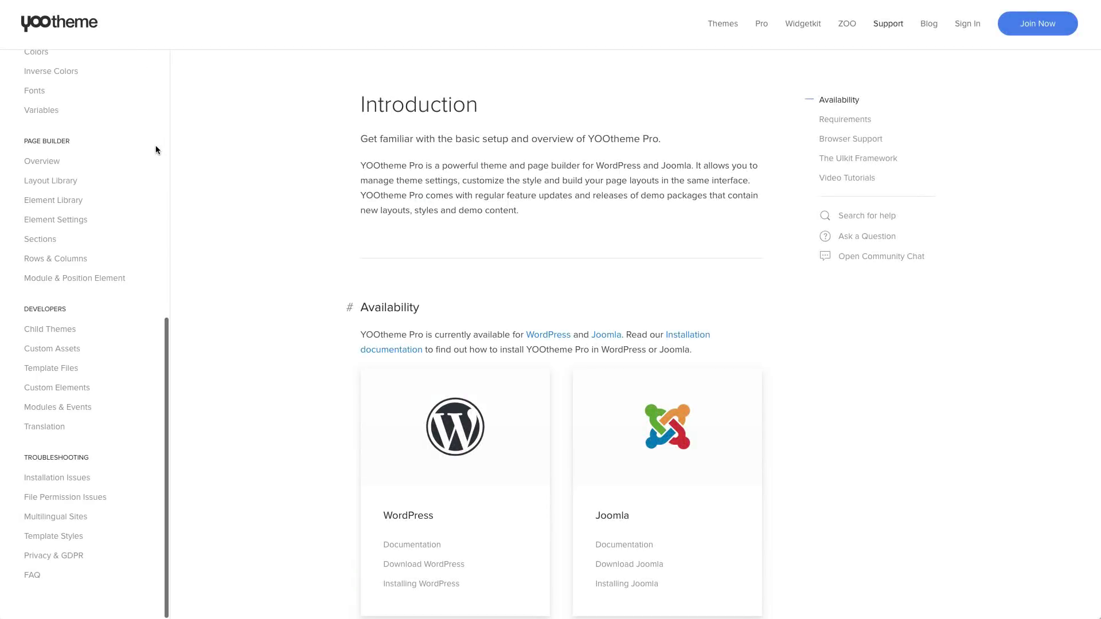
click(73, 525)
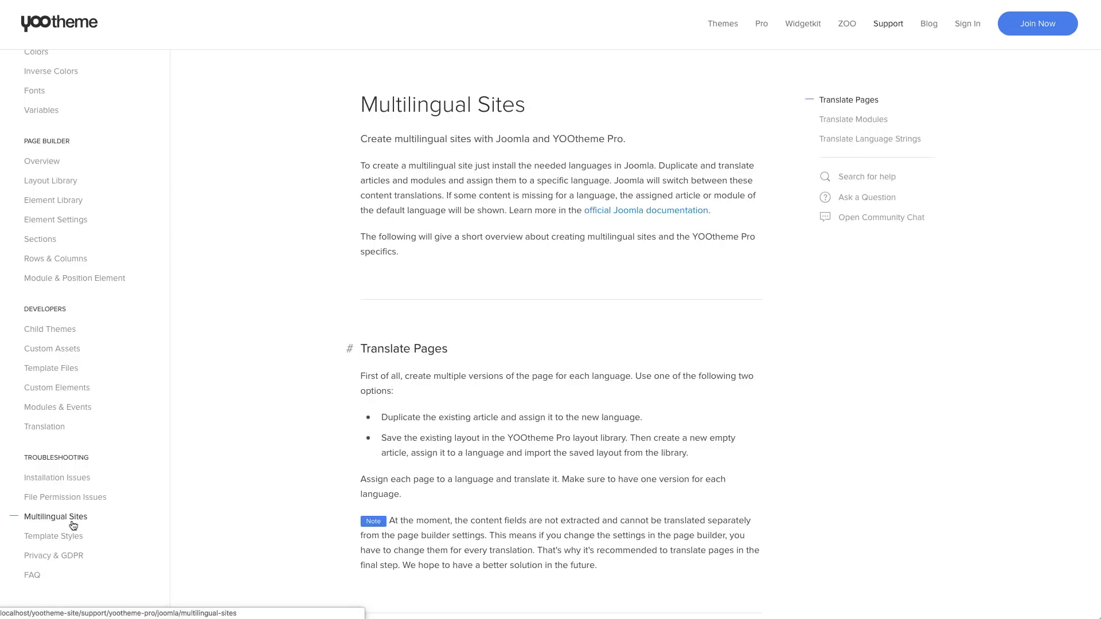